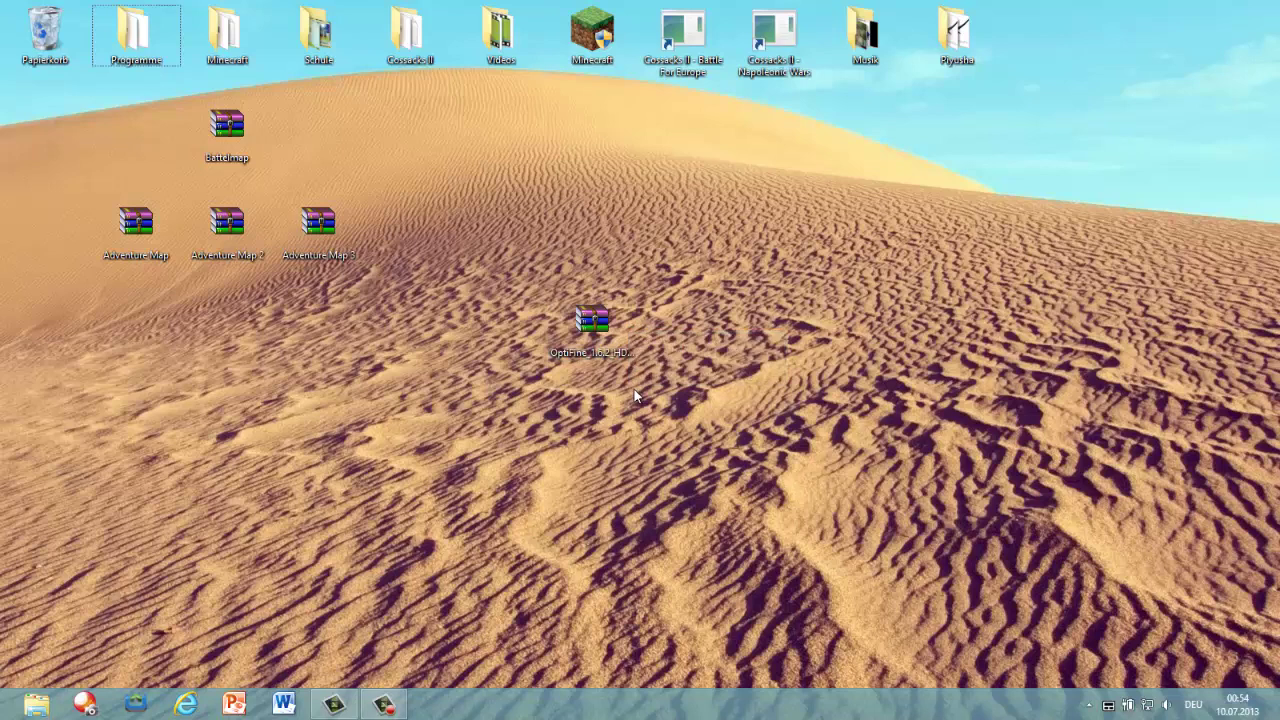
# Open the %appdata% folder through the Run dialog and go to the .minecraft\versions folder.
pyautogui.press('super+r')
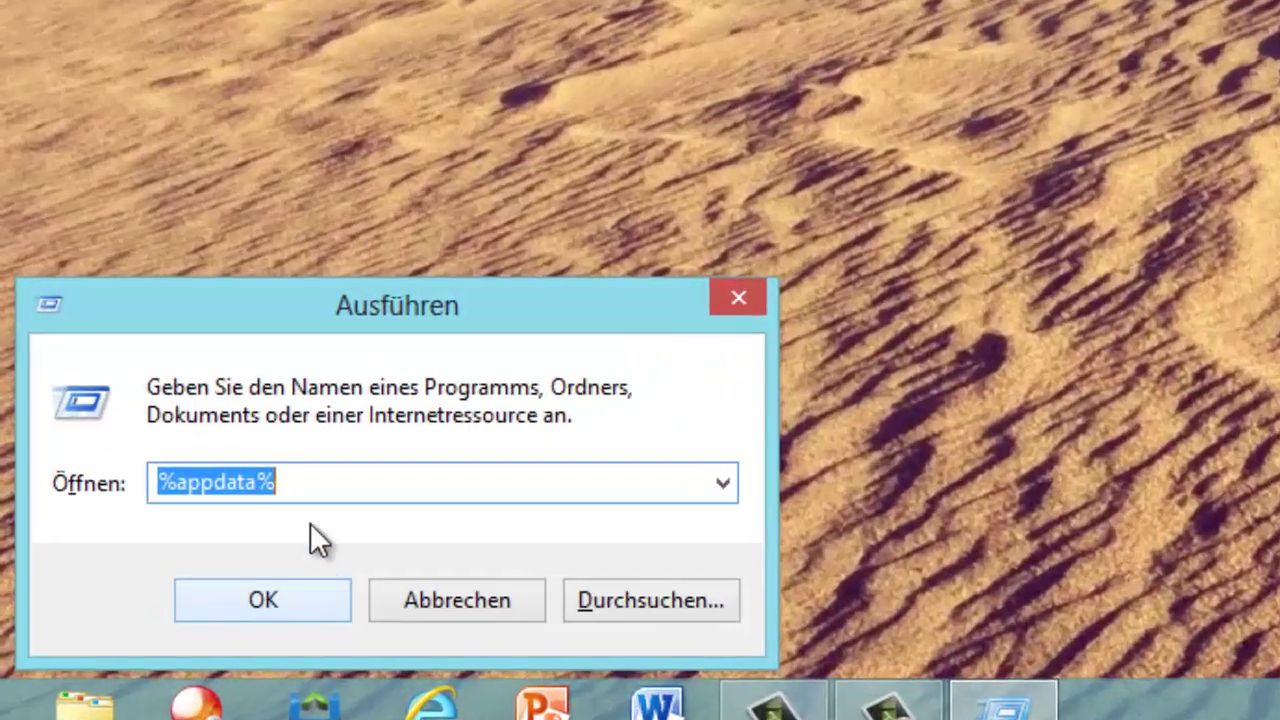
pyautogui.click(133, 607)
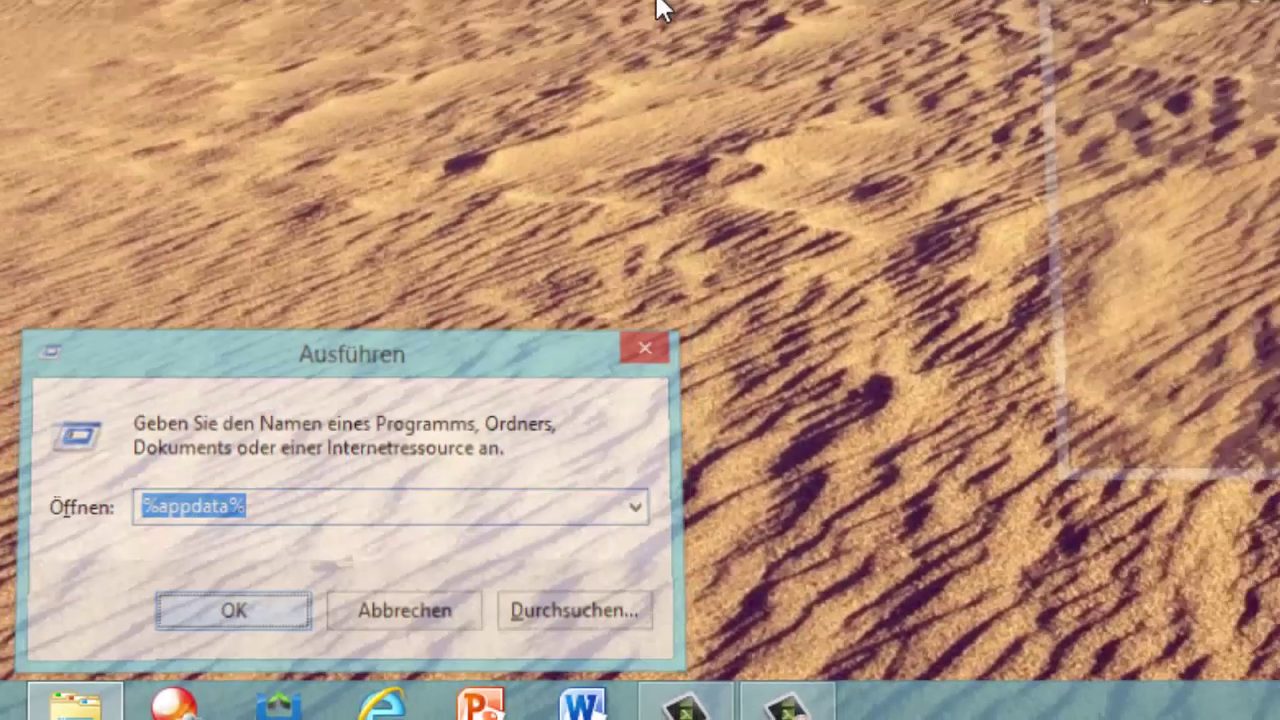
pyautogui.click(440, 565)
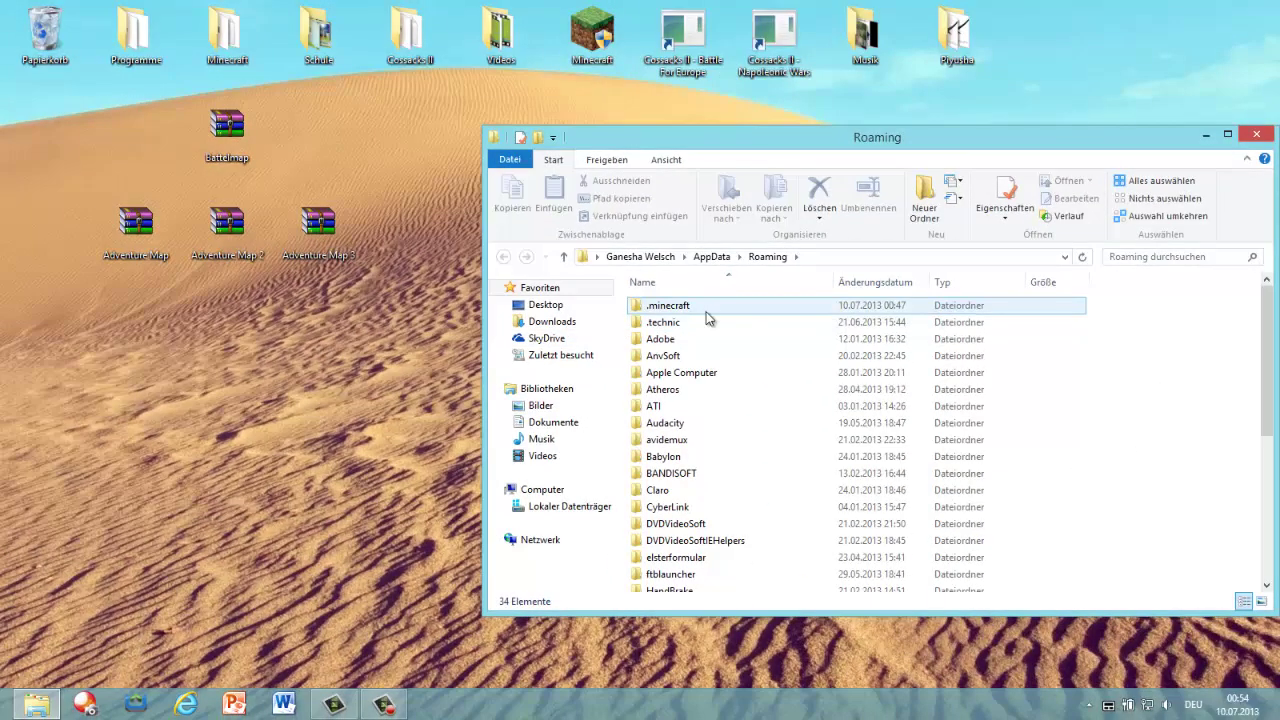
pyautogui.doubleClick(706, 310)
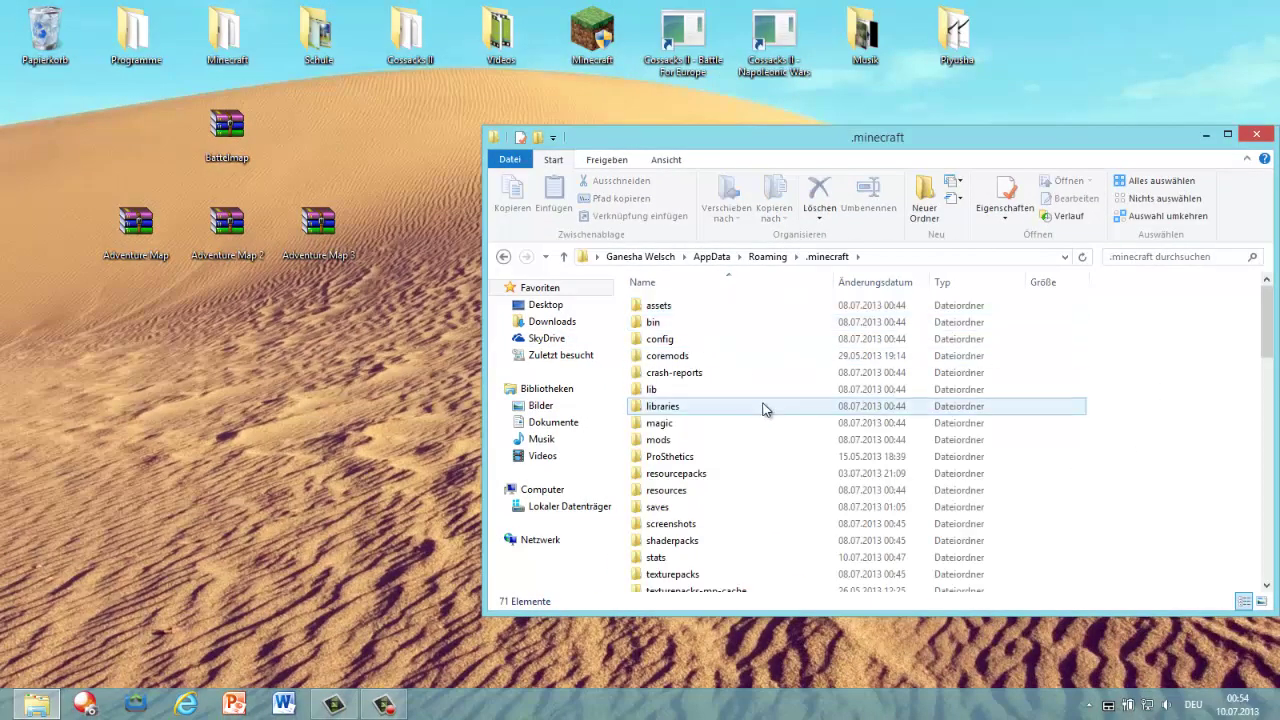
pyautogui.scroll(-1, 770, 415)
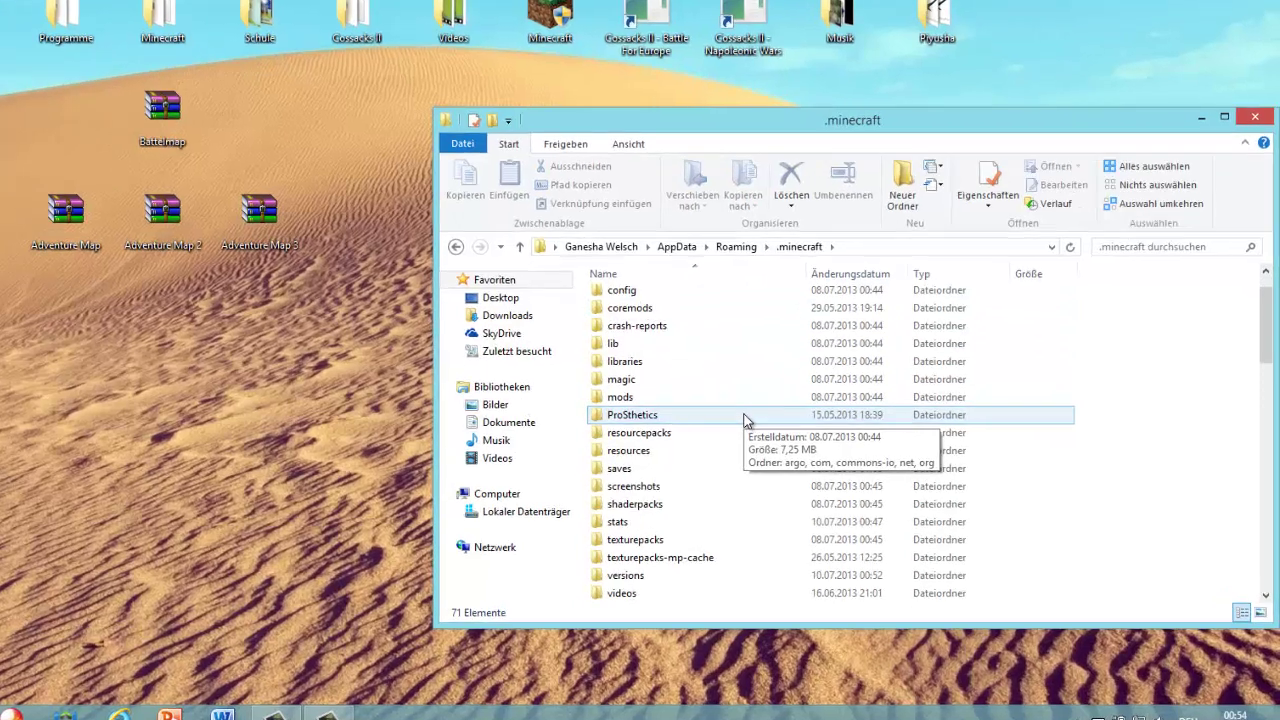
pyautogui.scroll(-1, 745, 420)
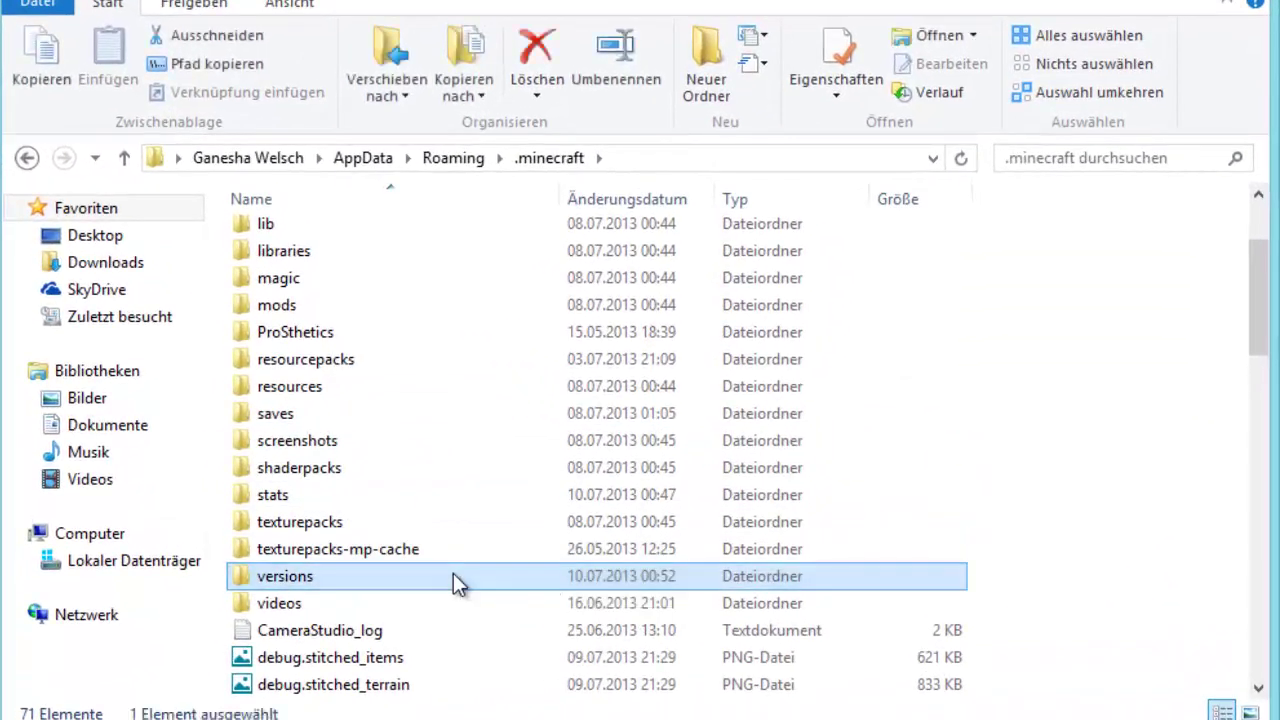
pyautogui.doubleClick(740, 522)
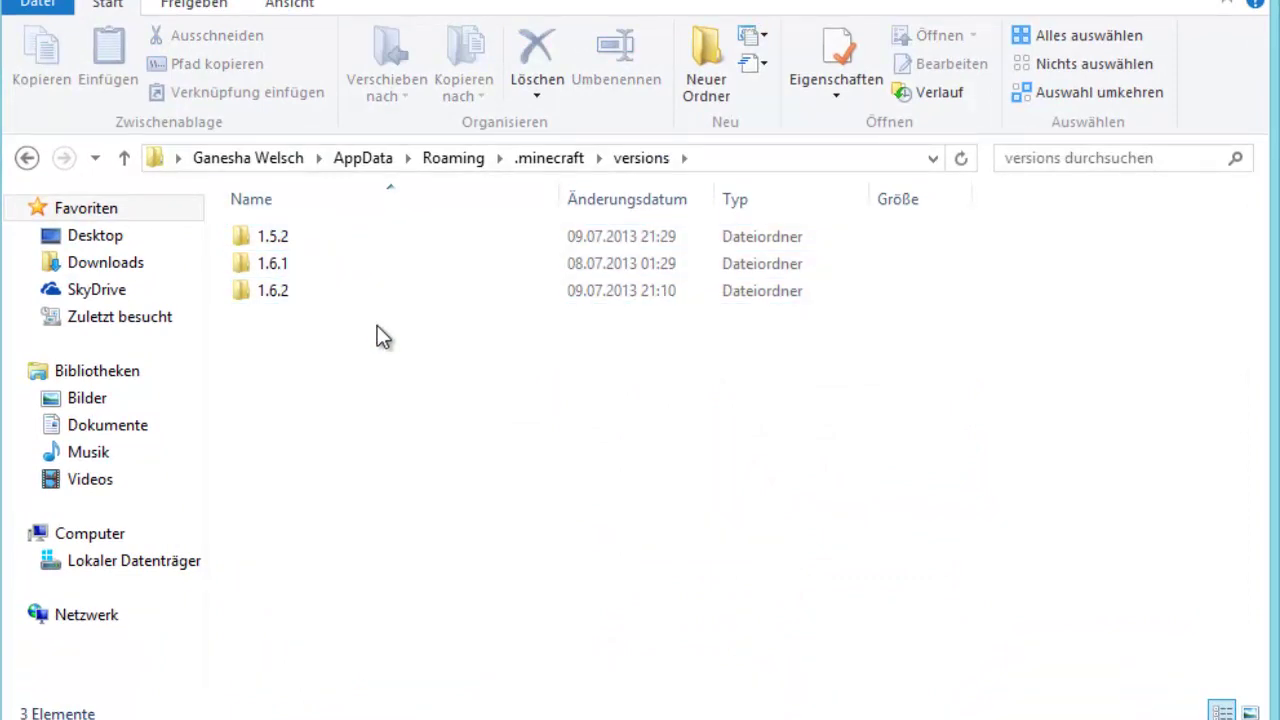
# Duplicate the 1.6.2 folder inside the versions folder.
pyautogui.click(312, 301)
pyautogui.click(312, 301)
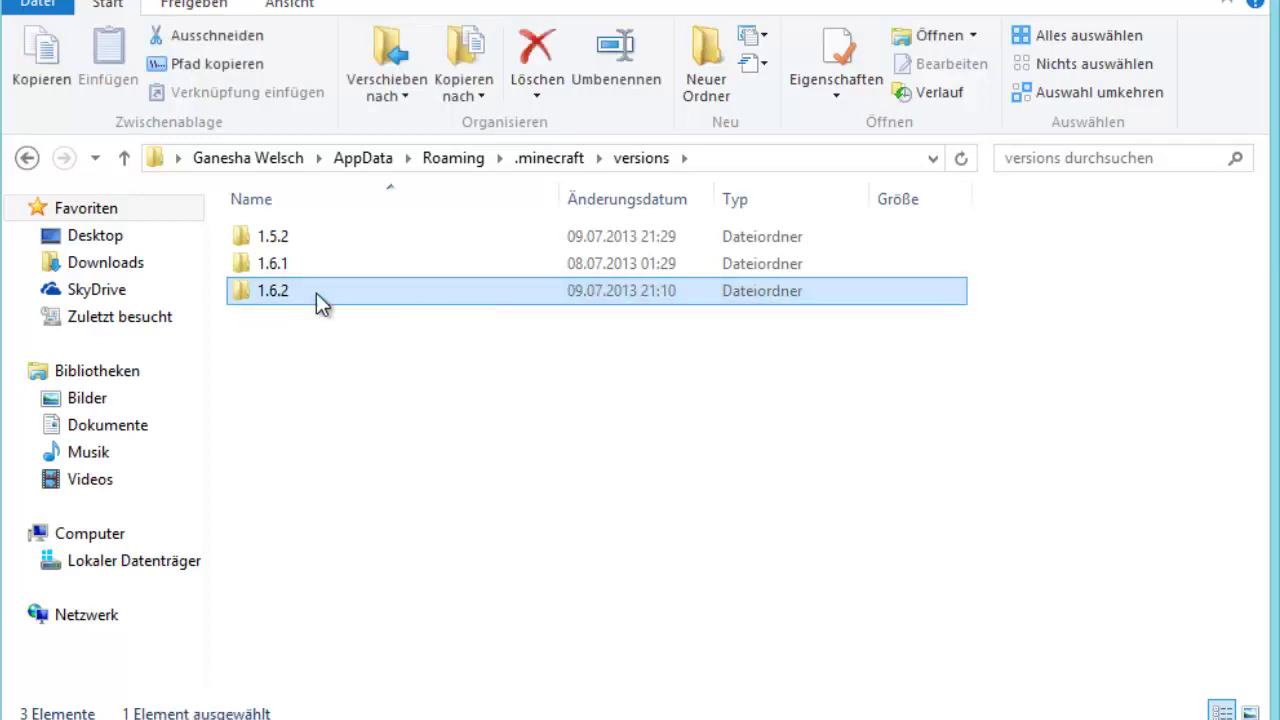
pyautogui.press('F2')
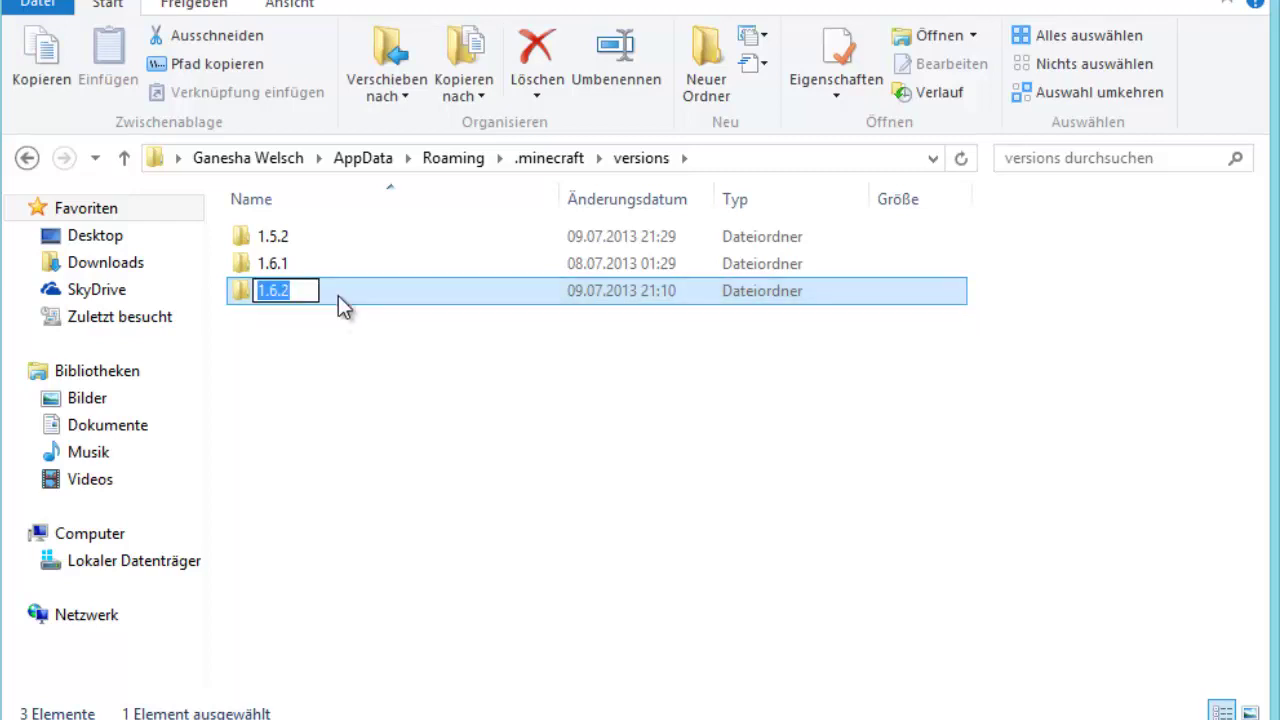
pyautogui.click(335, 372)
pyautogui.click(337, 292)
pyautogui.click(40, 82)
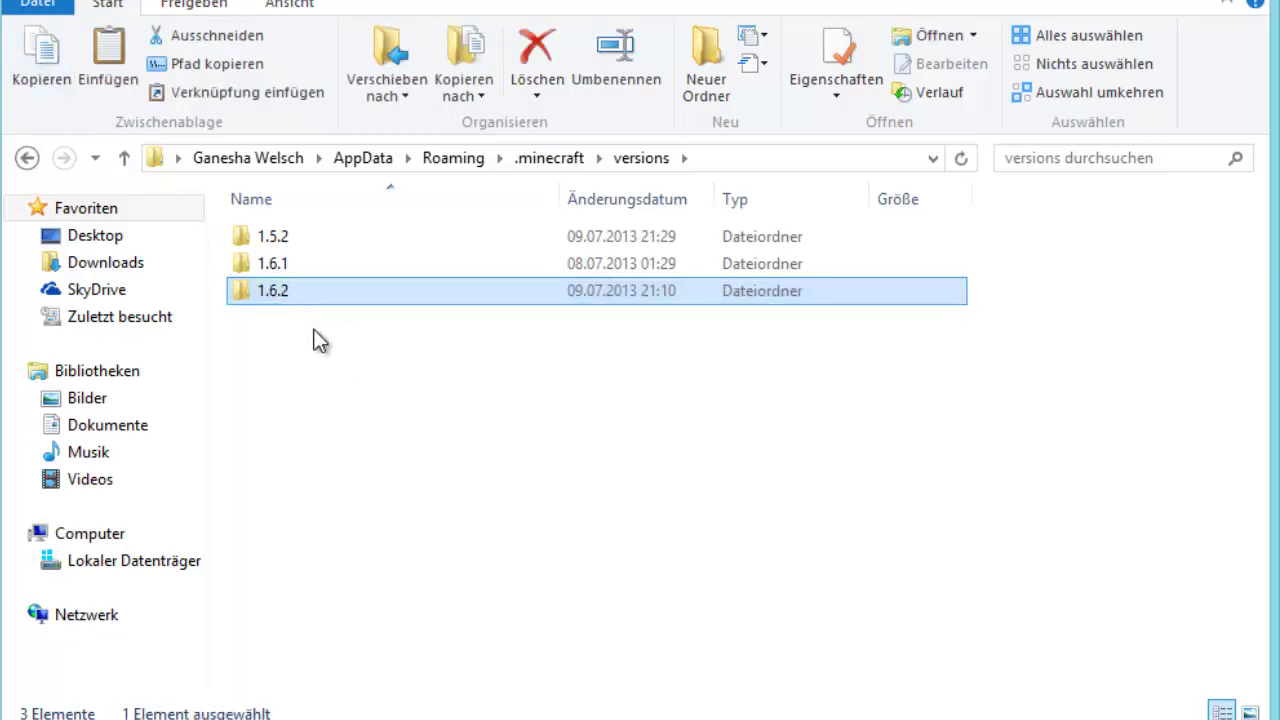
pyautogui.click(314, 337)
pyautogui.click(106, 60)
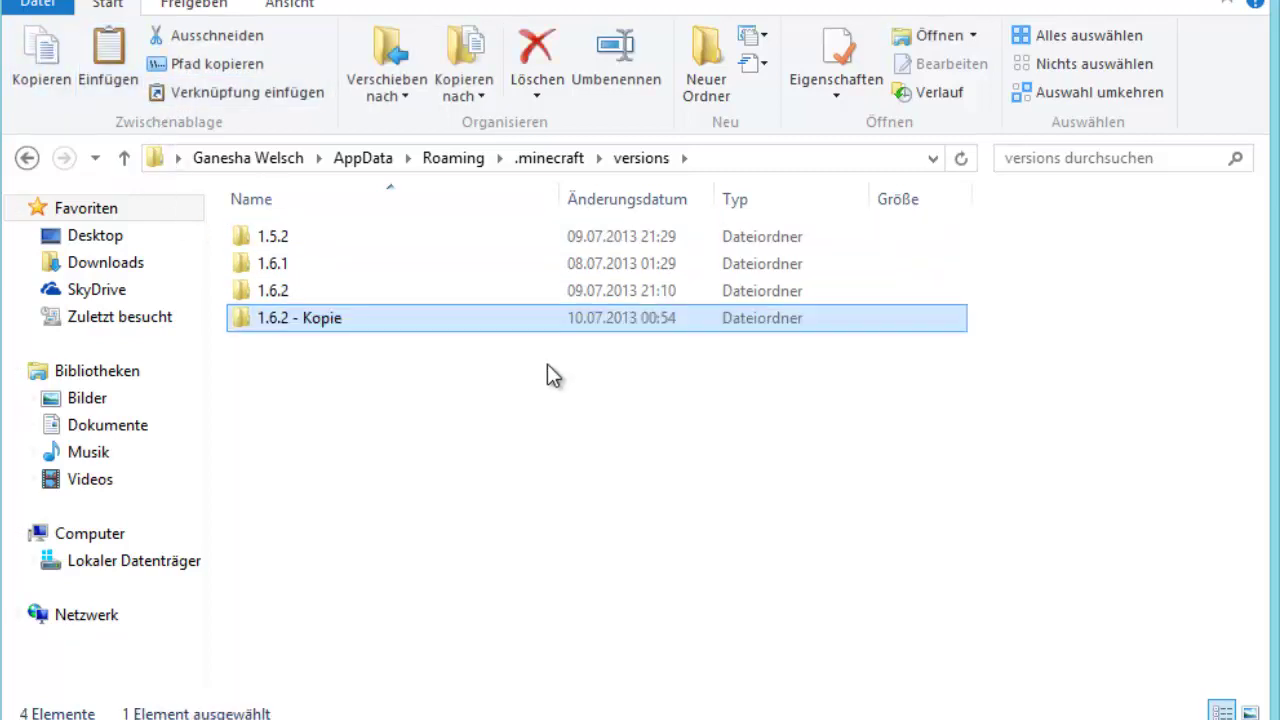
# Rename the copied 1.6.2 folder to "1.6.2 Mods".
pyautogui.click(337, 326)
pyautogui.click(362, 319)
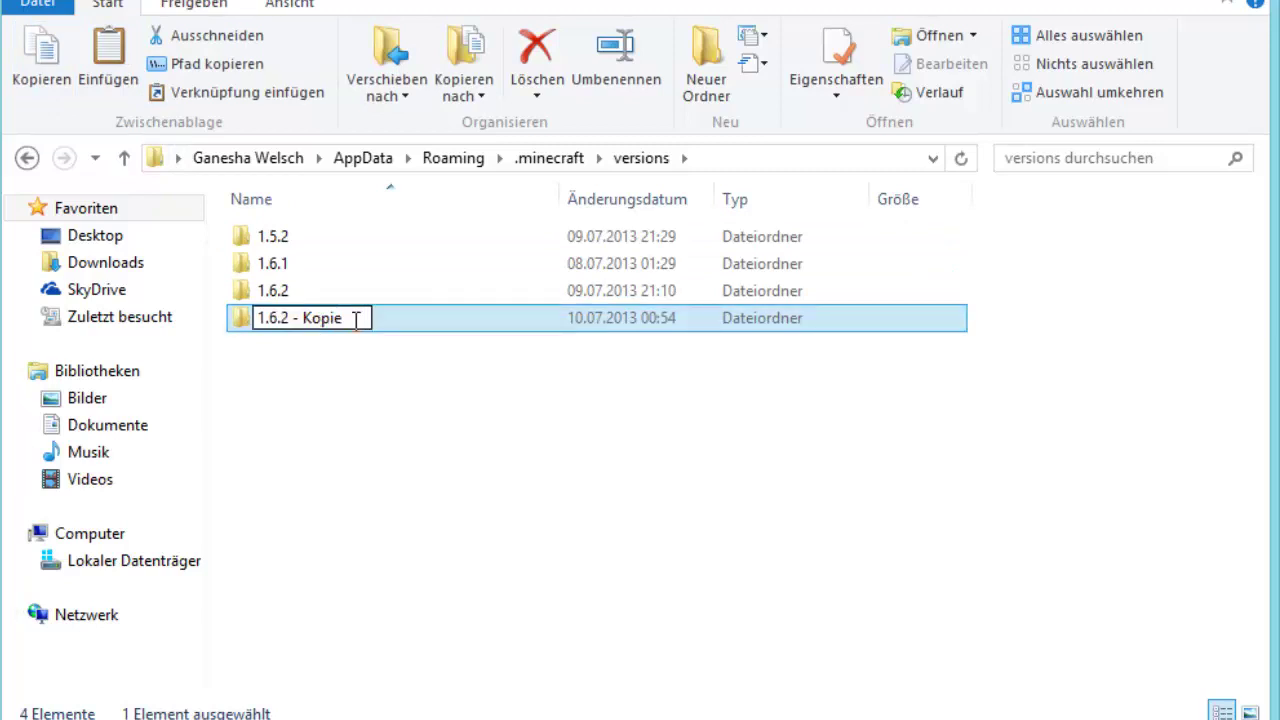
pyautogui.moveTo(362, 319); pyautogui.dragTo(295, 318)
pyautogui.write('Mods')
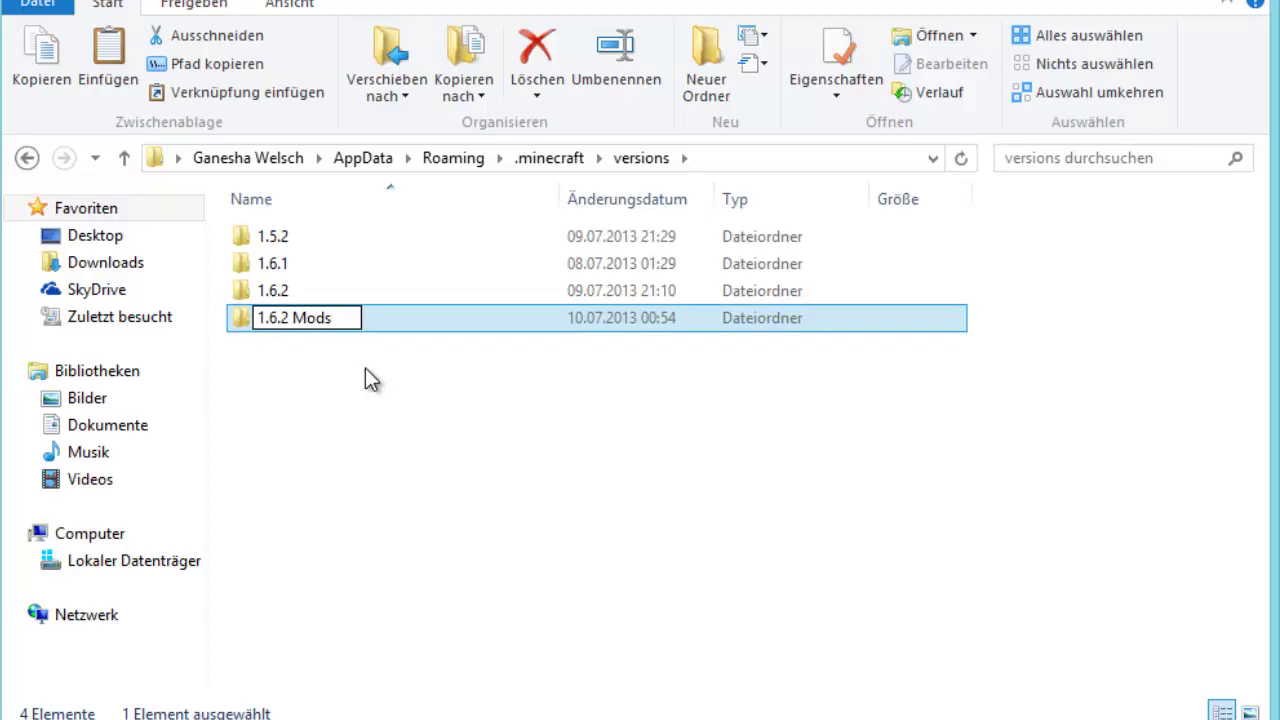
pyautogui.click(365, 368)
# Check the contents of the 1.6.2 Mods folder and copy the folder's name to the clipboard.
pyautogui.doubleClick(339, 321)
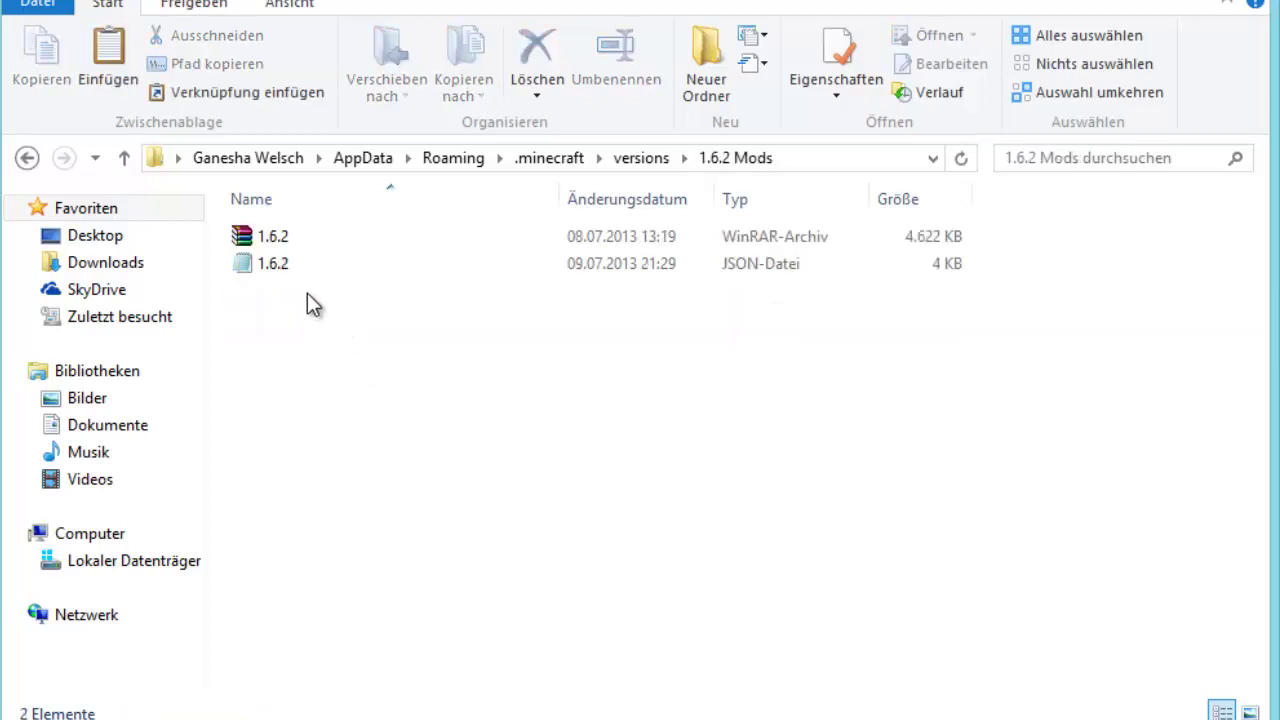
pyautogui.click(27, 158)
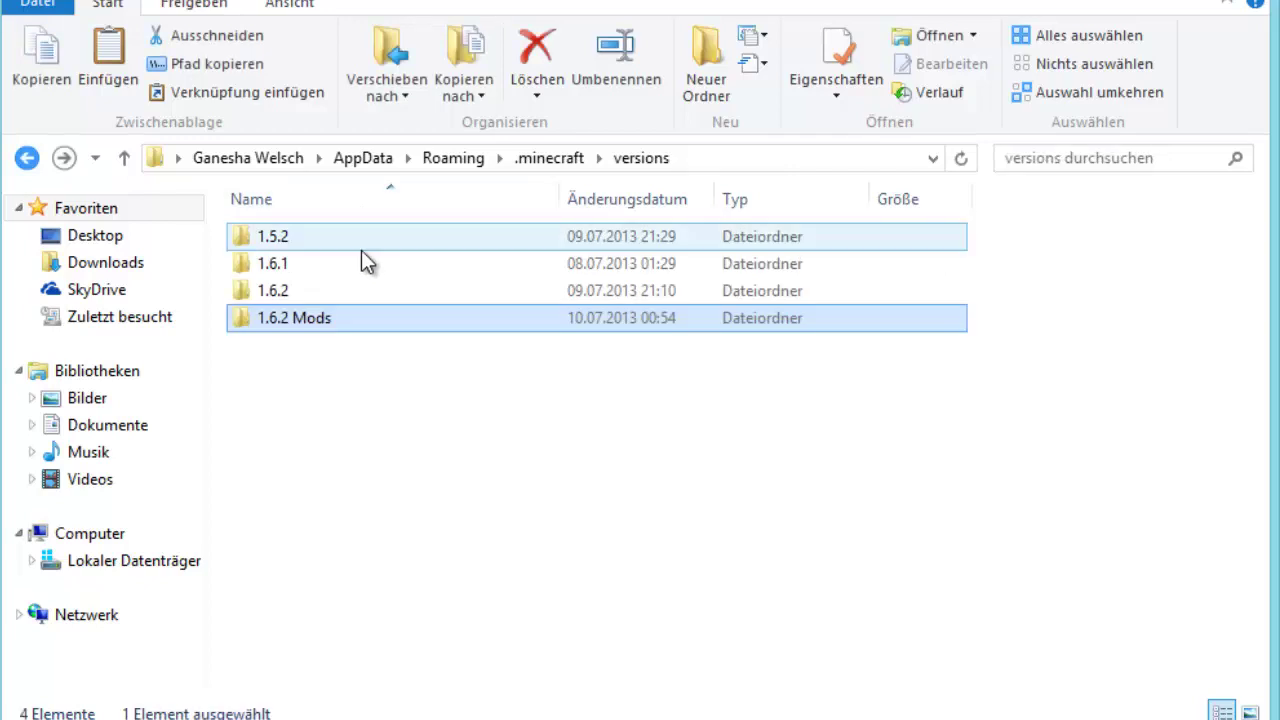
pyautogui.click(311, 320)
pyautogui.hotkey('ctrl', 'c')
pyautogui.press('Return')
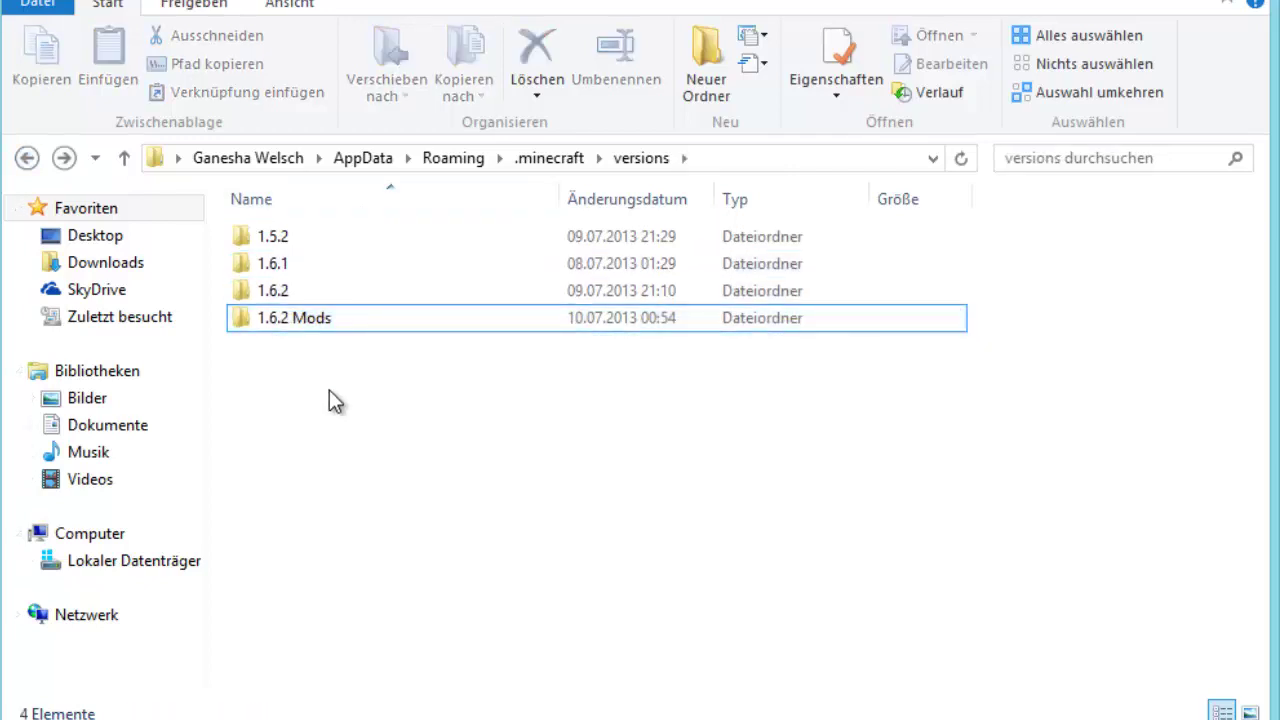
# Open the 1.6.2 Mods folder and rename its WinRAR archive to "1.6.2 Mods".
pyautogui.doubleClick(328, 316)
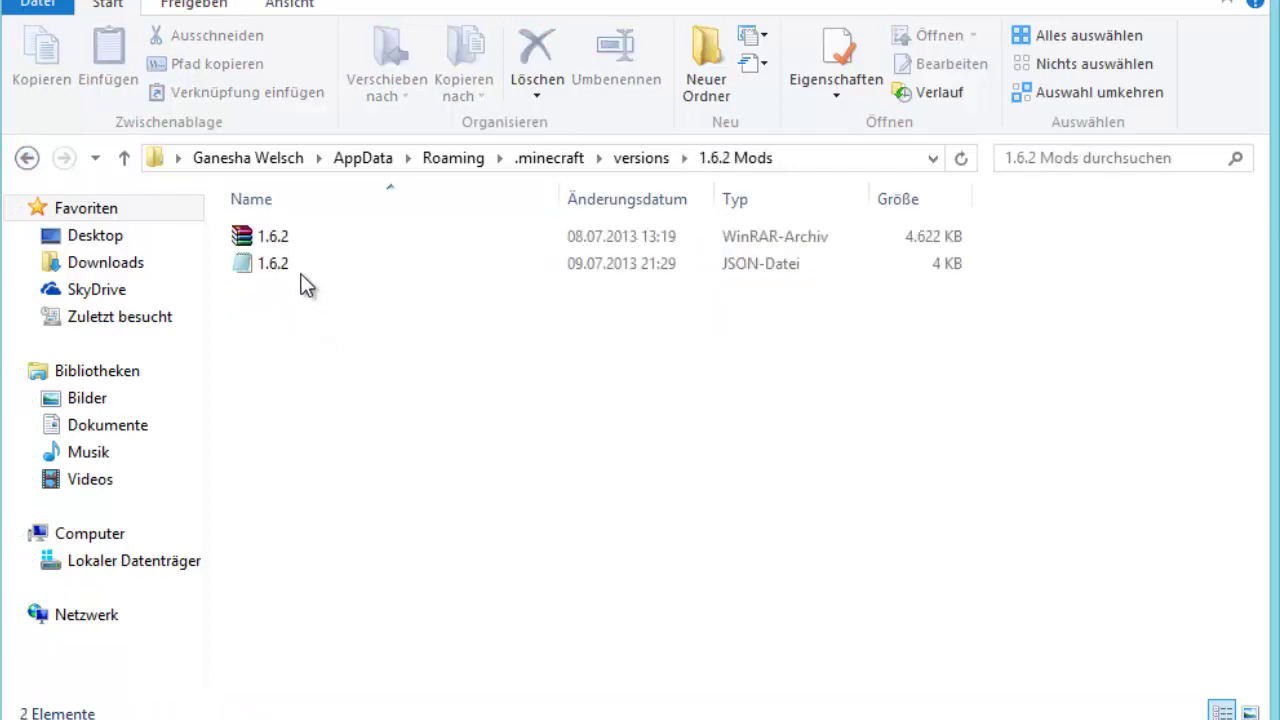
pyautogui.click(284, 240)
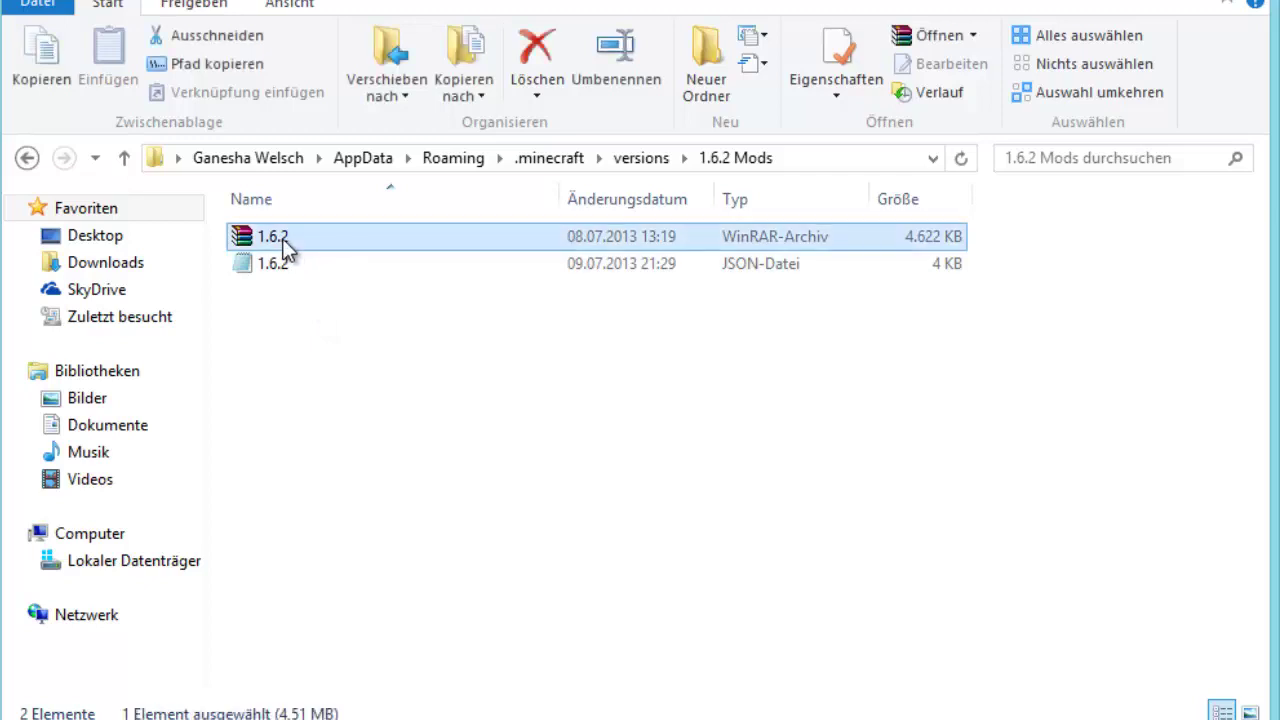
pyautogui.click(284, 240)
pyautogui.hotkey('ctrl', 'v')
pyautogui.press('Return')
# Rename the JSON file in the folder to "1.6.2 Mods" as well.
pyautogui.click(288, 266)
pyautogui.click(288, 266)
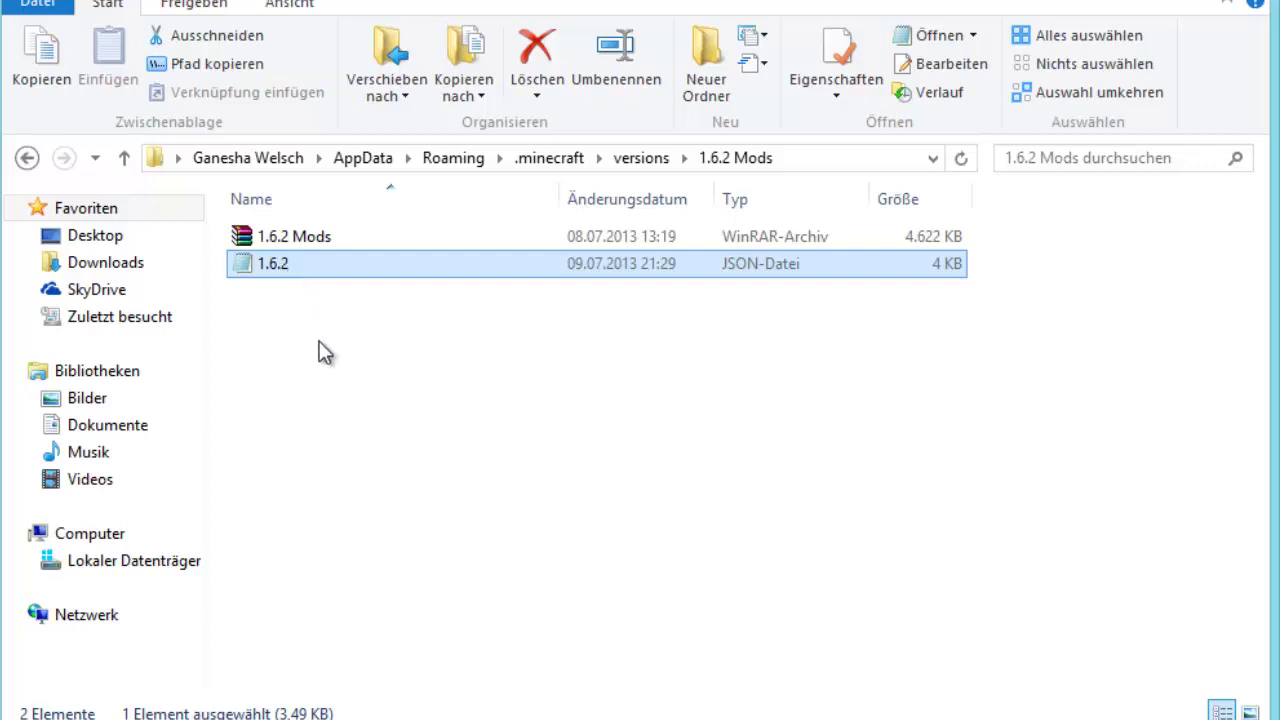
pyautogui.hotkey('ctrl', 'v')
pyautogui.click(321, 347)
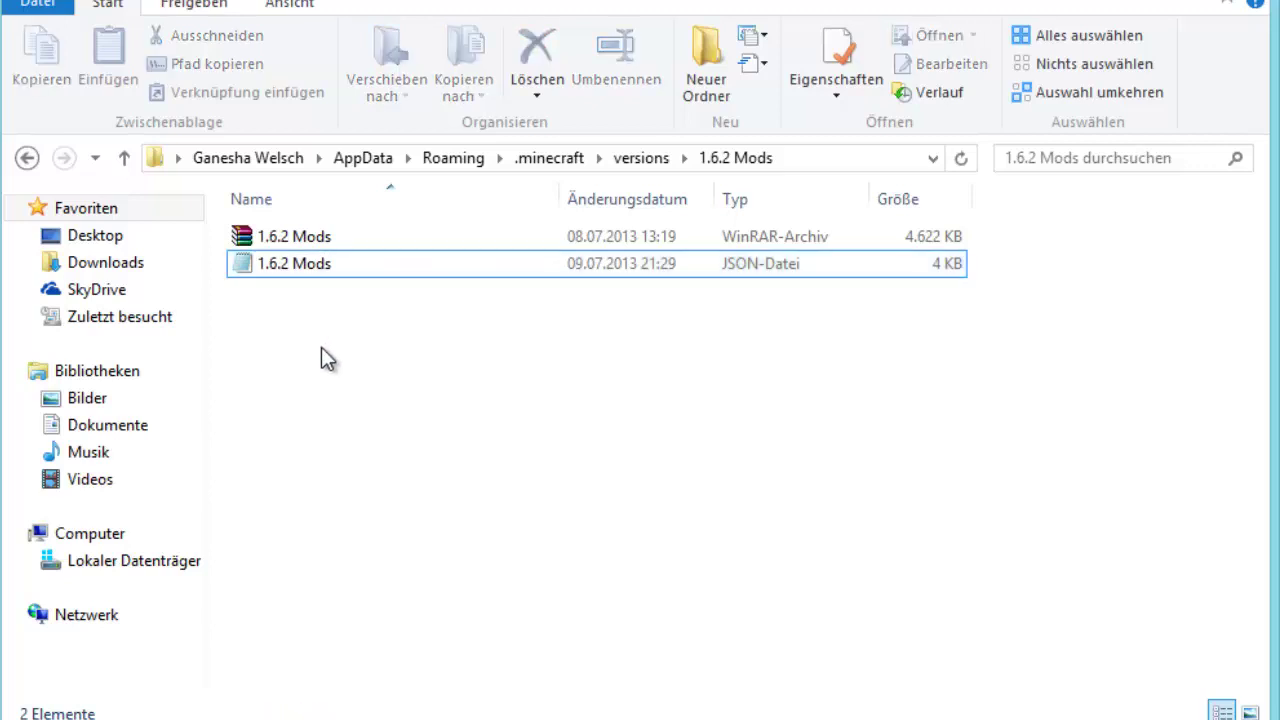
# Change the "id" value in the JSON file to "1.6.2 Mods", then save and close the file.
pyautogui.doubleClick(315, 264)
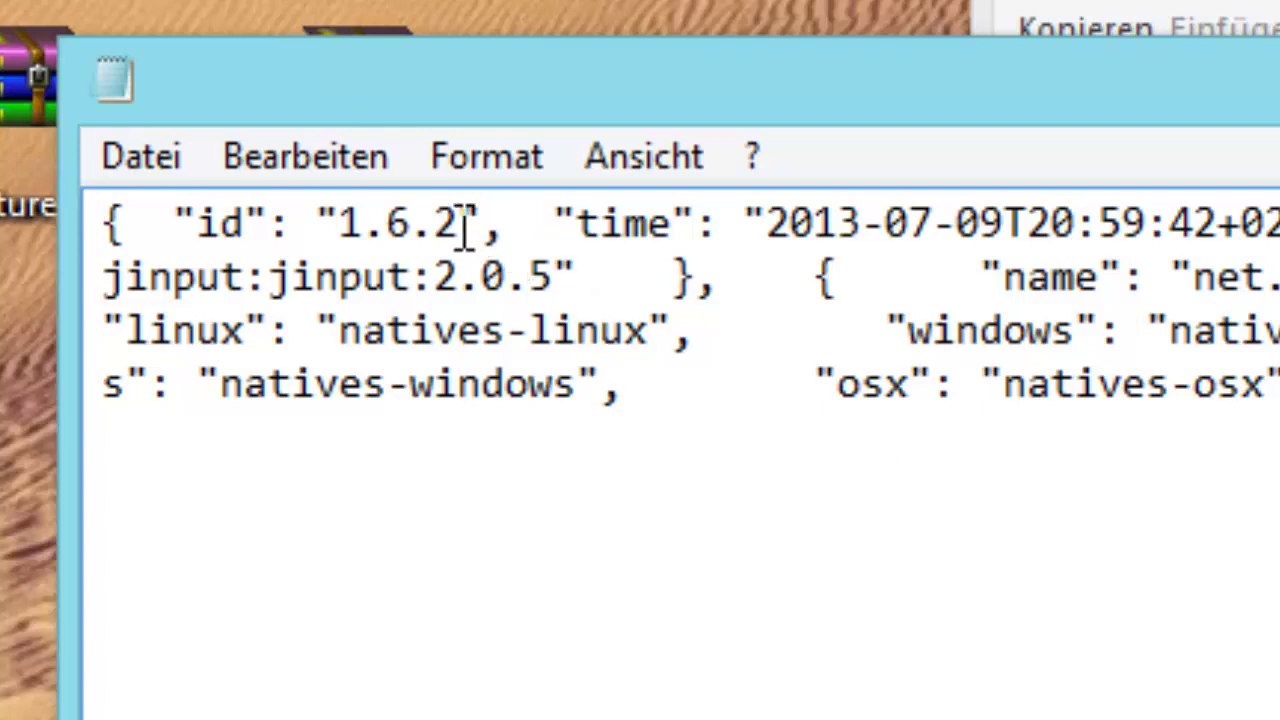
pyautogui.moveTo(466, 228); pyautogui.dragTo(341, 222)
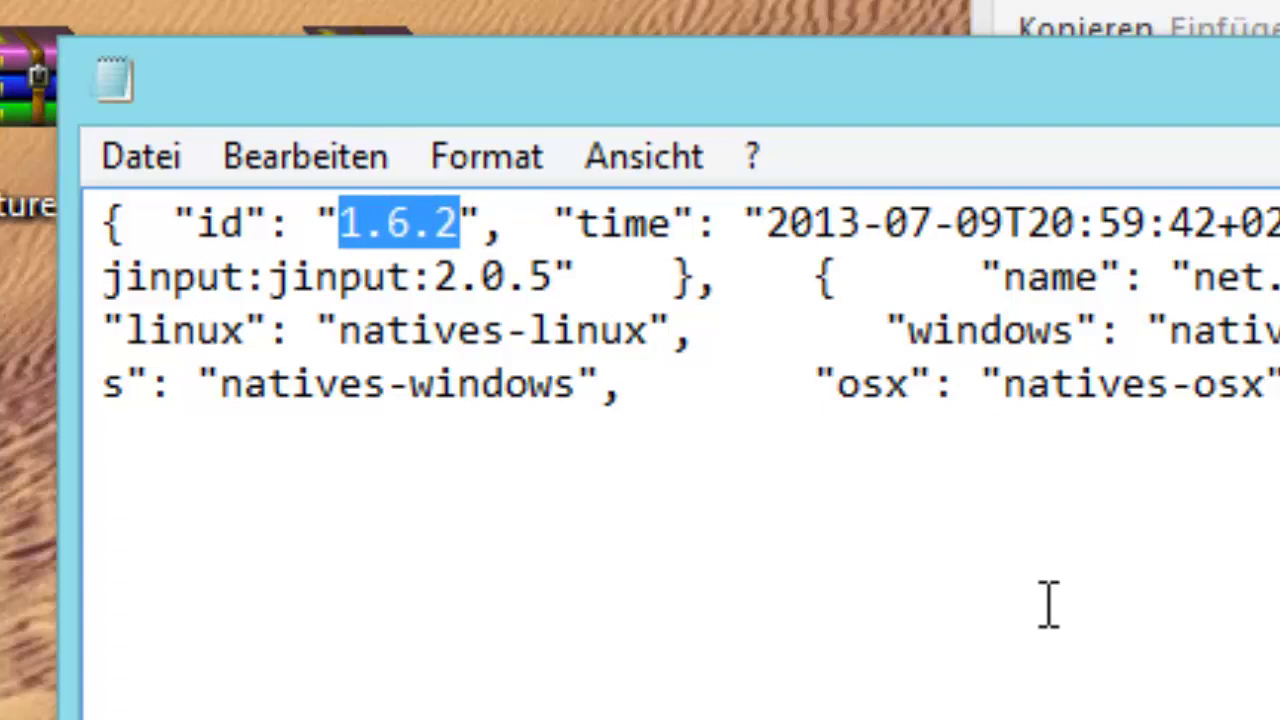
pyautogui.hotkey('ctrl', 'v')
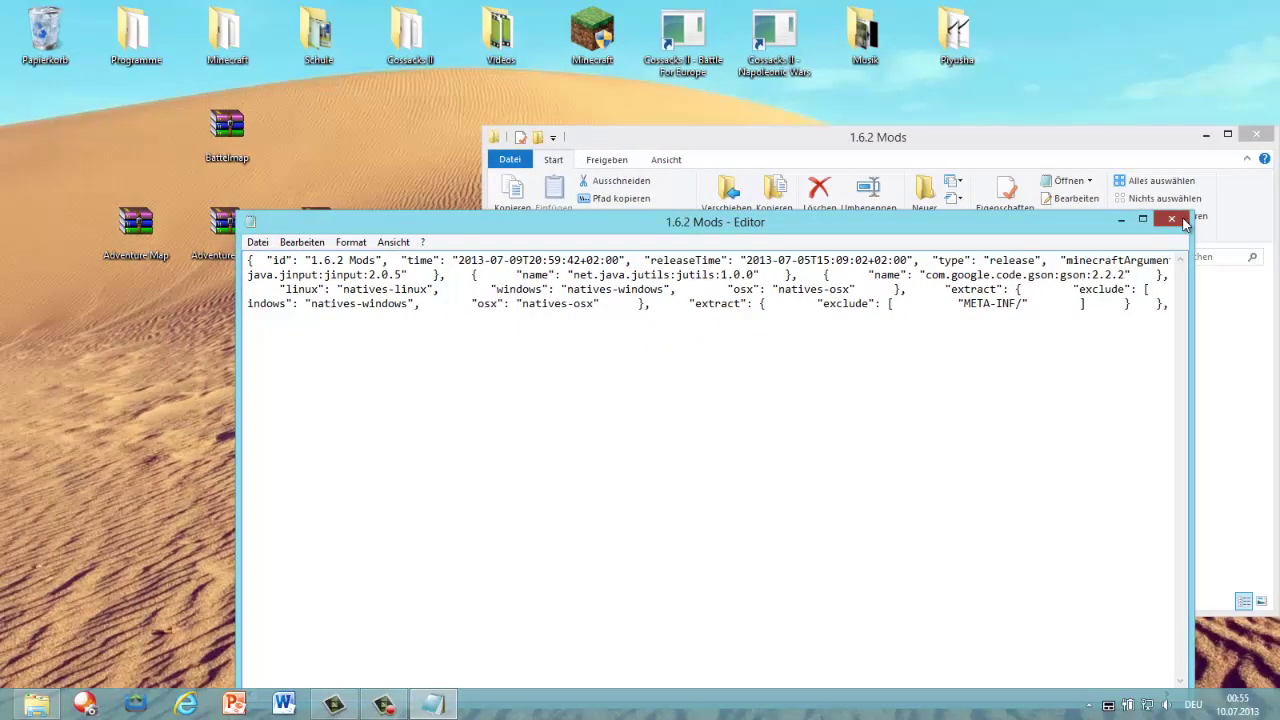
pyautogui.click(1171, 219)
pyautogui.click(876, 368)
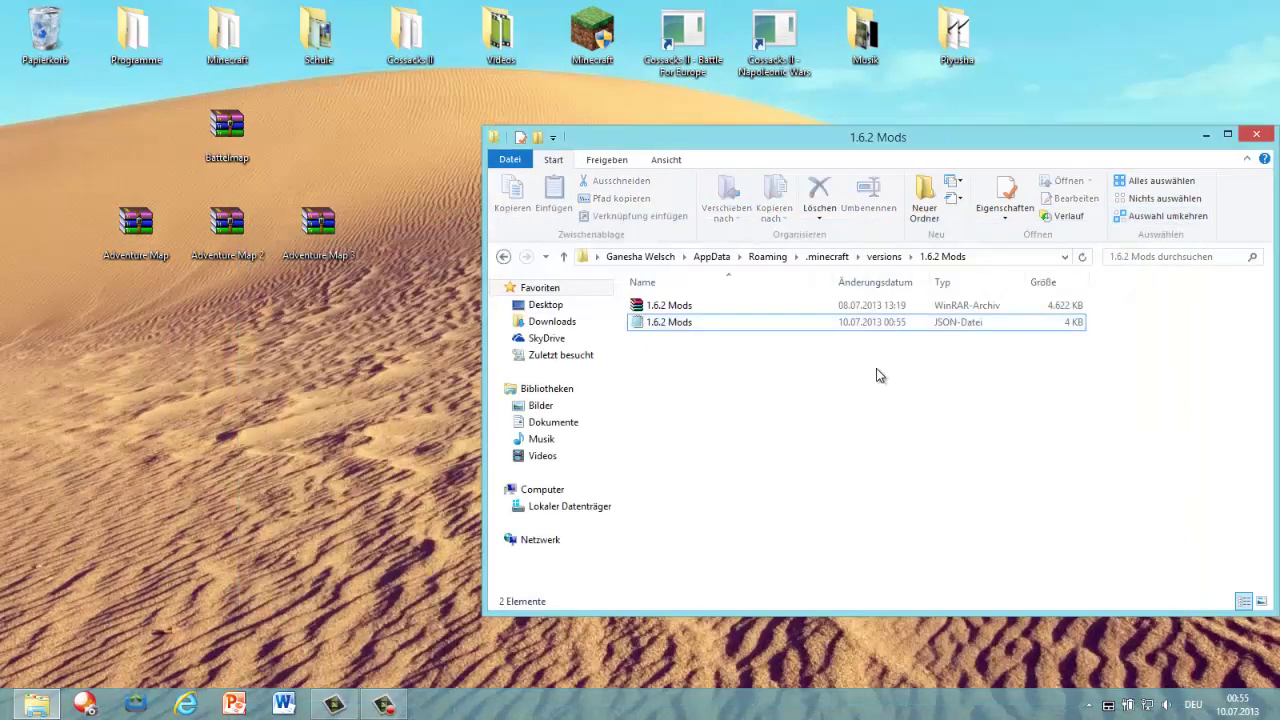
# Open the 1.6.2 Mods archive in WinRAR, dismiss the licence reminder and move the window over the folder.
pyautogui.click(721, 309)
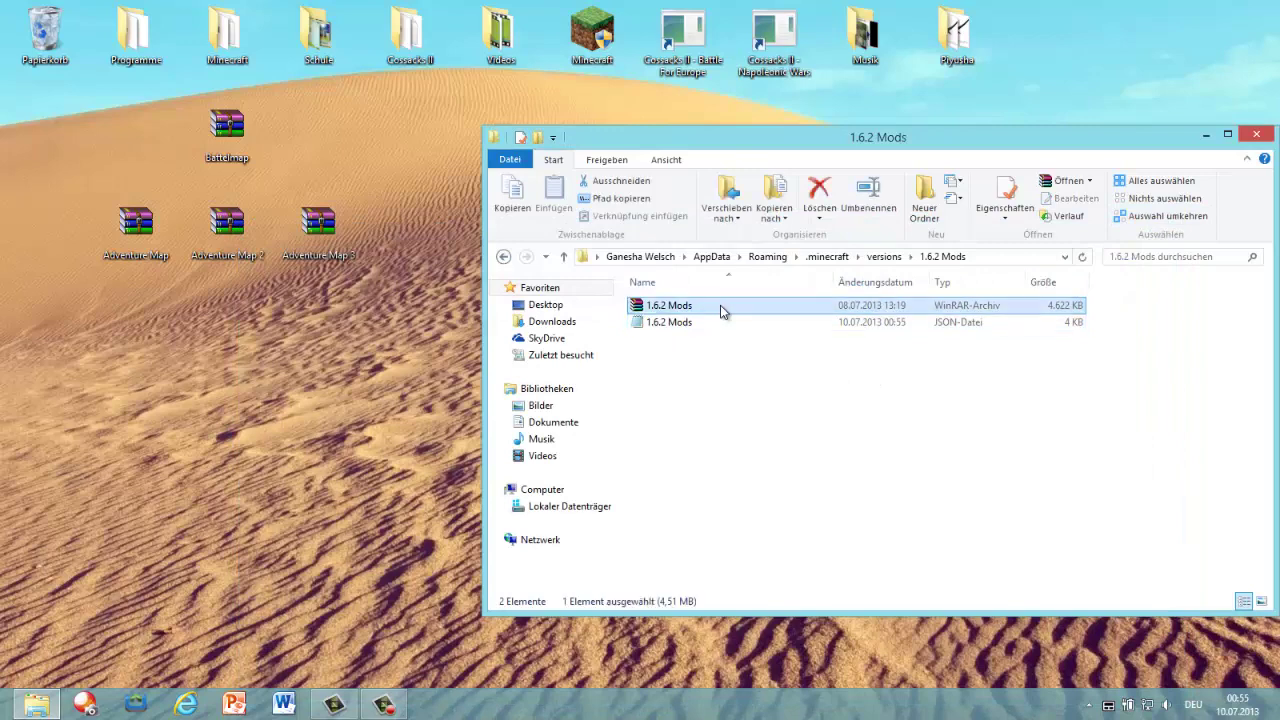
pyautogui.click(720, 305)
pyautogui.doubleClick(720, 305)
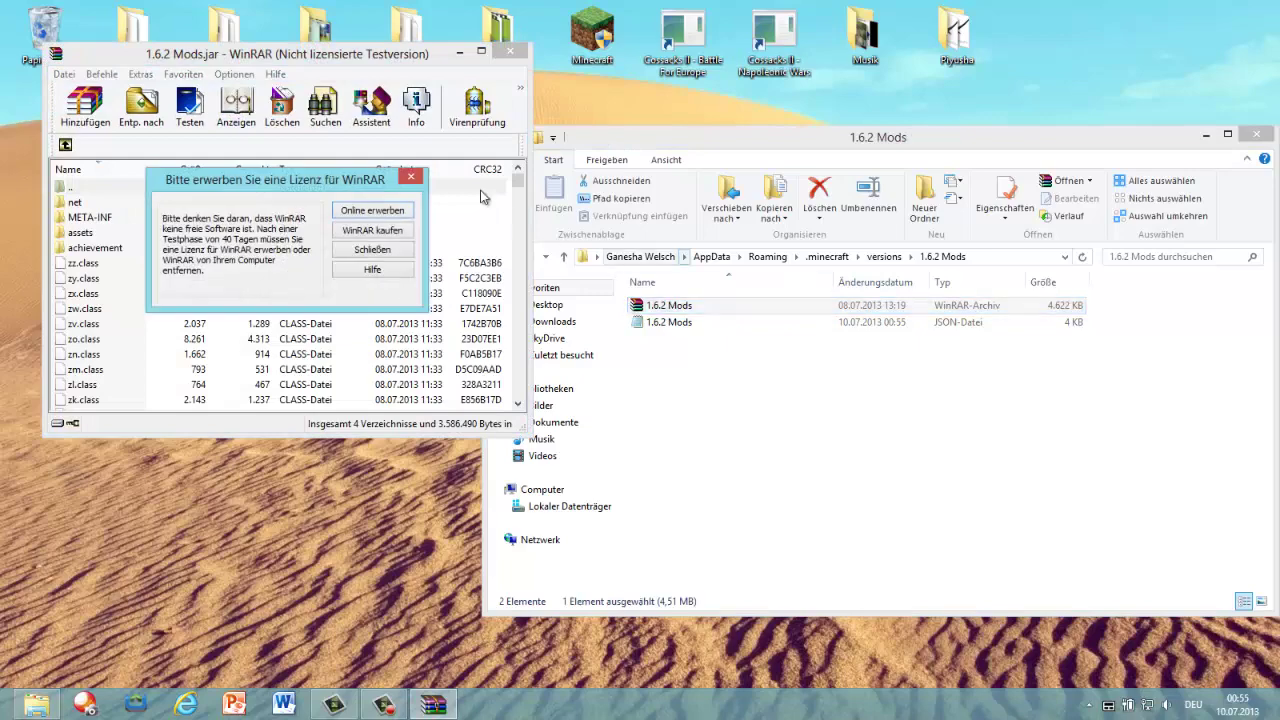
pyautogui.click(366, 249)
pyautogui.moveTo(365, 55); pyautogui.dragTo(837, 93)
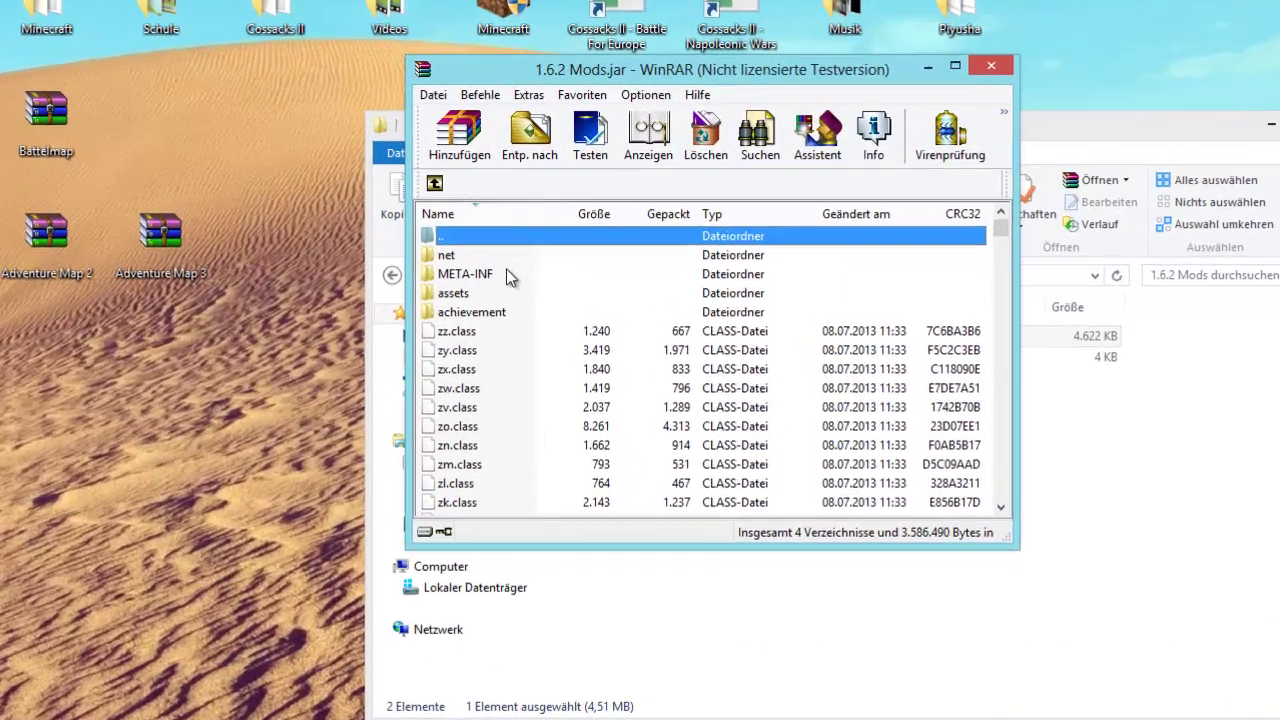
# Delete the META-INF folder from the 1.6.2 Mods.jar archive.
pyautogui.click(595, 253)
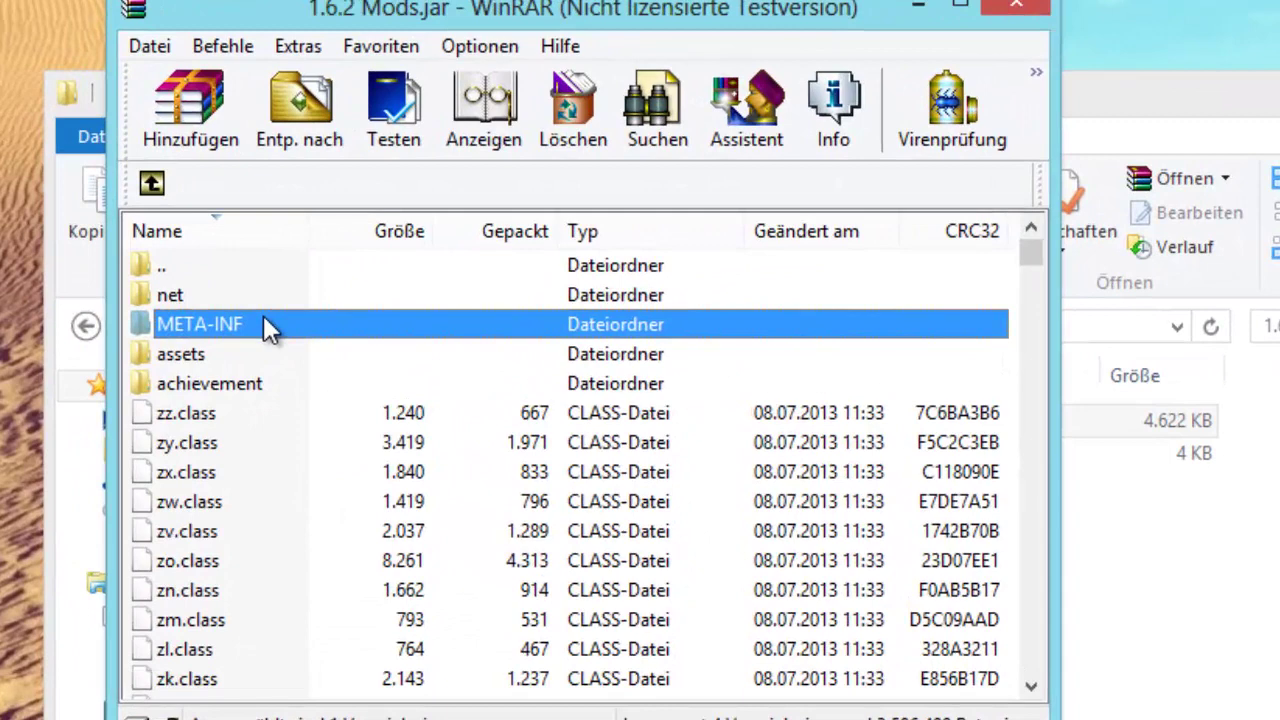
pyautogui.rightClick(264, 318)
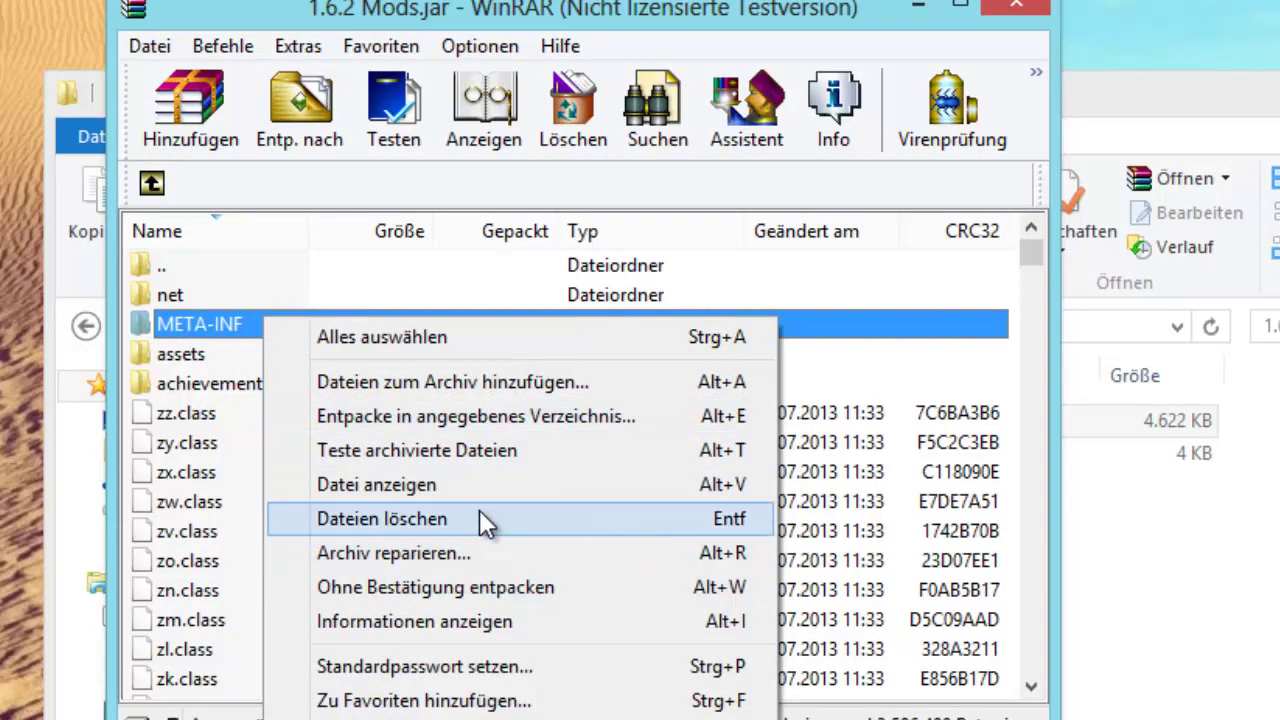
pyautogui.click(479, 509)
pyautogui.click(472, 622)
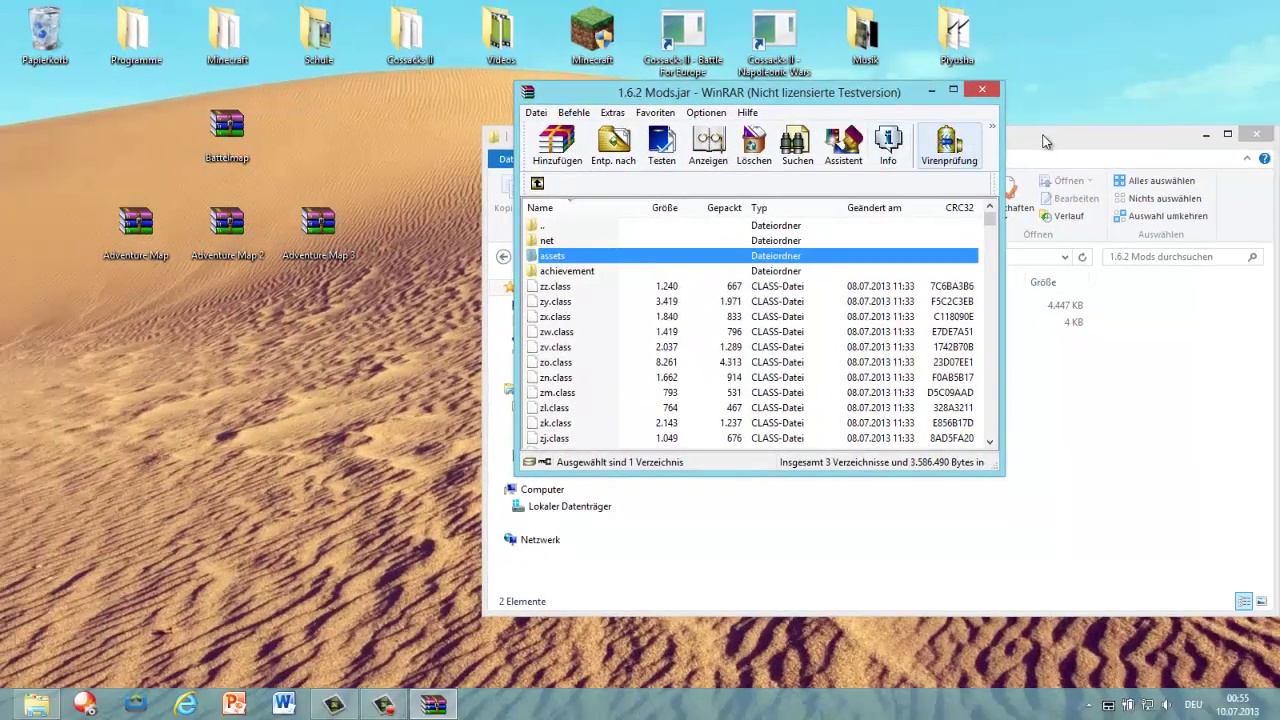
# Make room on the desktop, open the OptiFine archive beside 1.6.2 Mods.jar and dismiss the licence reminder.
pyautogui.moveTo(1044, 141); pyautogui.dragTo(1181, 141)
pyautogui.moveTo(570, 92); pyautogui.dragTo(752, 89)
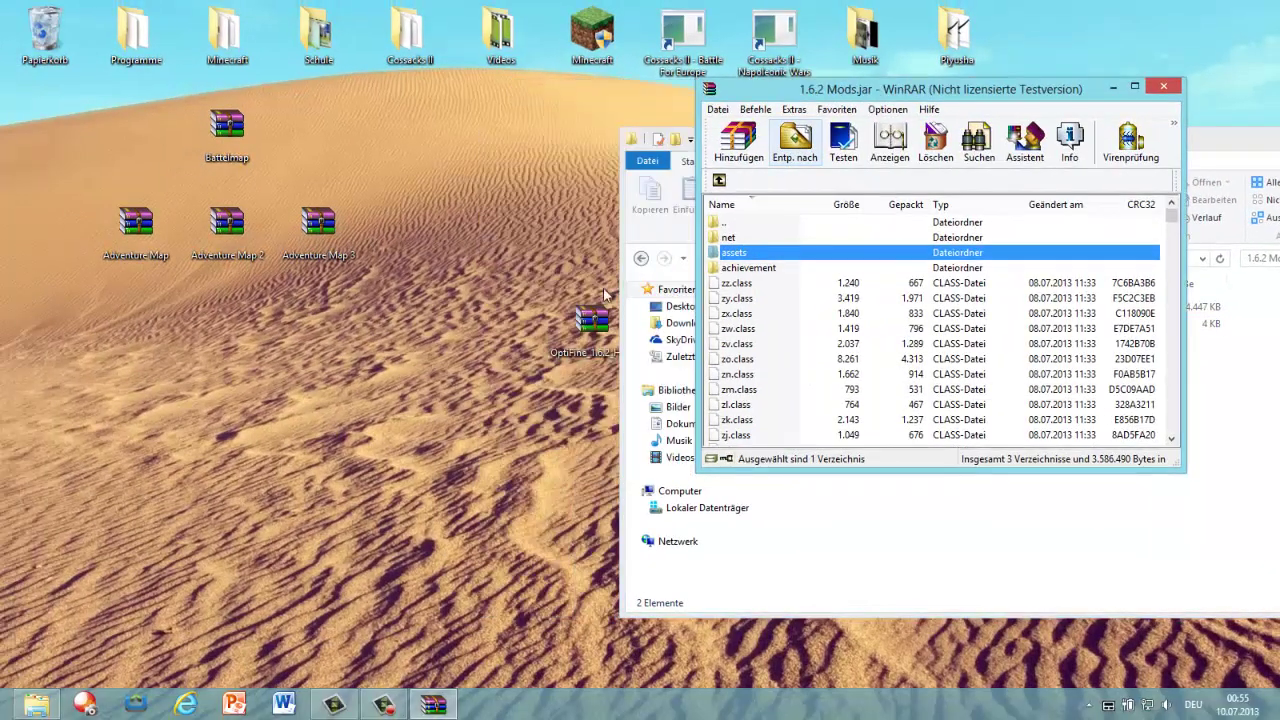
pyautogui.doubleClick(596, 310)
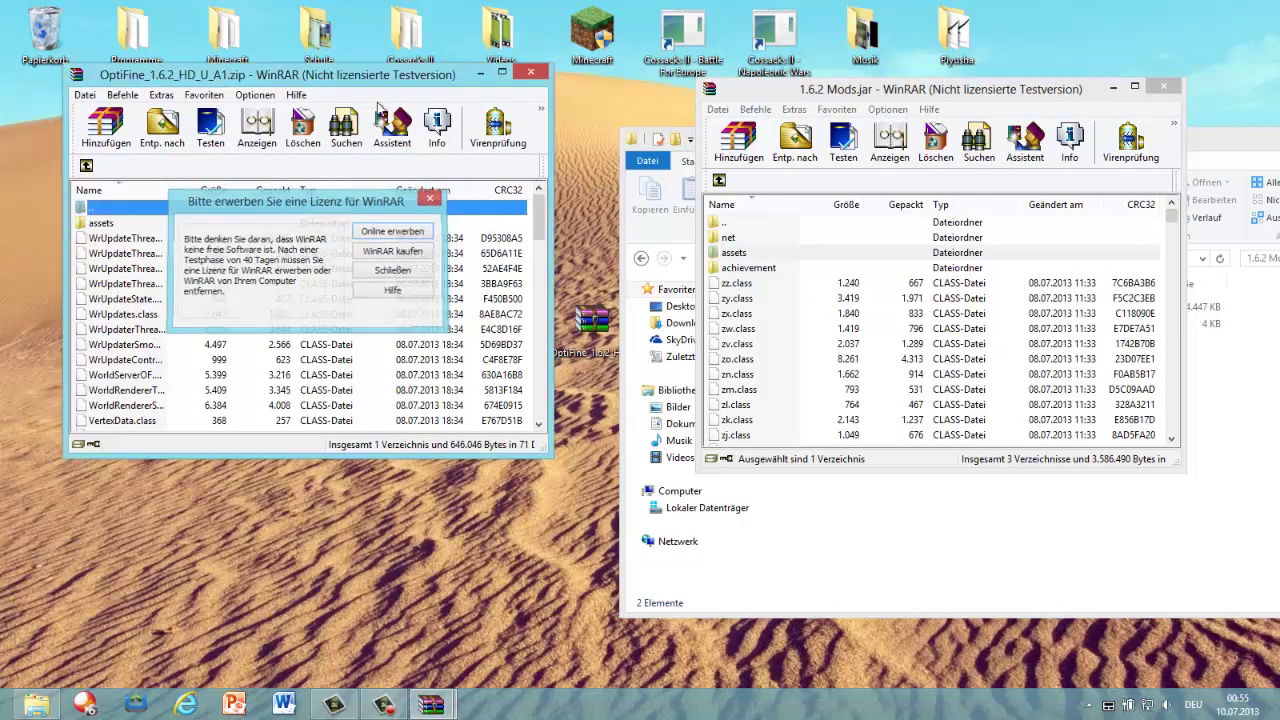
pyautogui.press('Escape')
# Add all files from the OptiFine archive to 1.6.2 Mods.jar, accepting the default archiving options.
pyautogui.hotkey('ctrl', 'a')
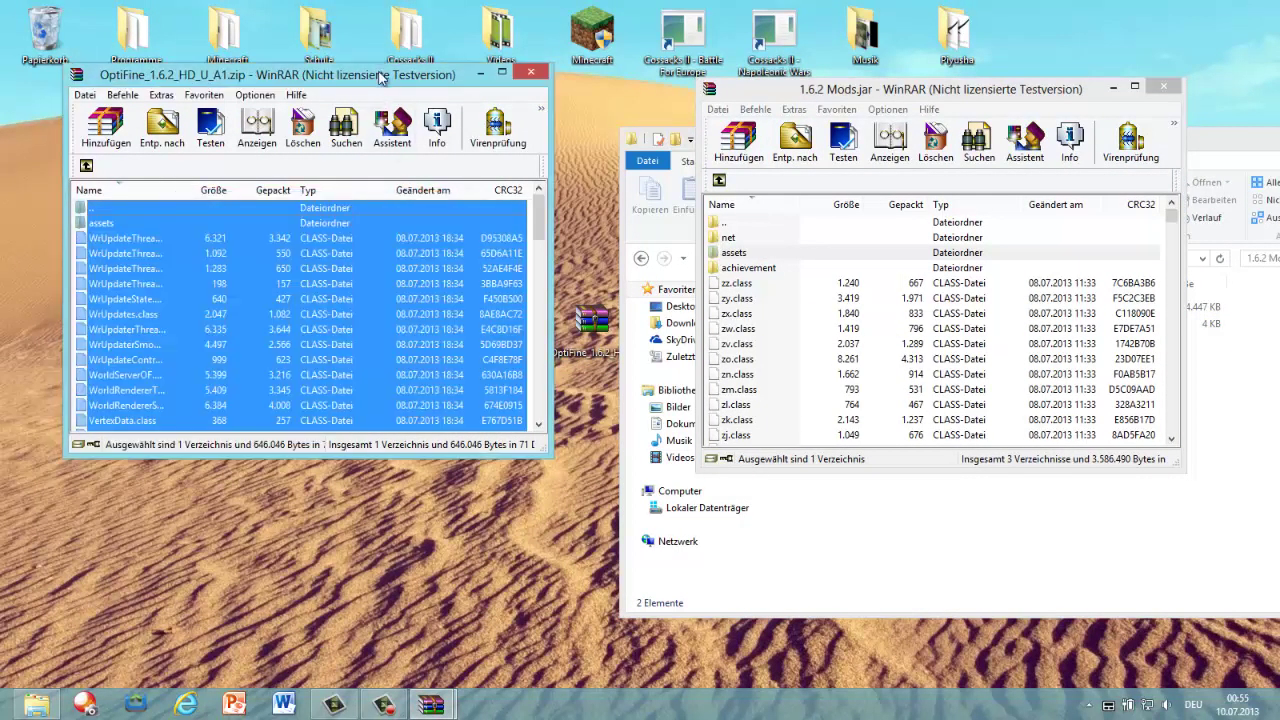
pyautogui.click(814, 109)
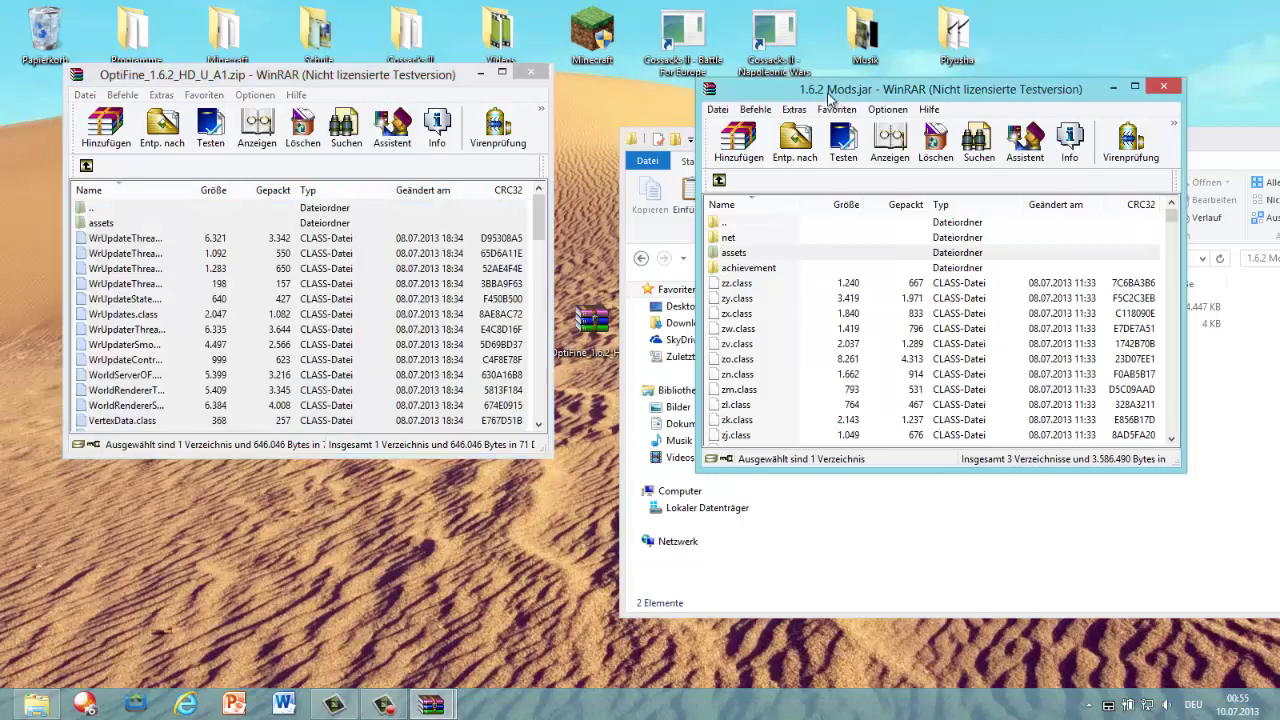
pyautogui.moveTo(790, 196); pyautogui.dragTo(790, 206)
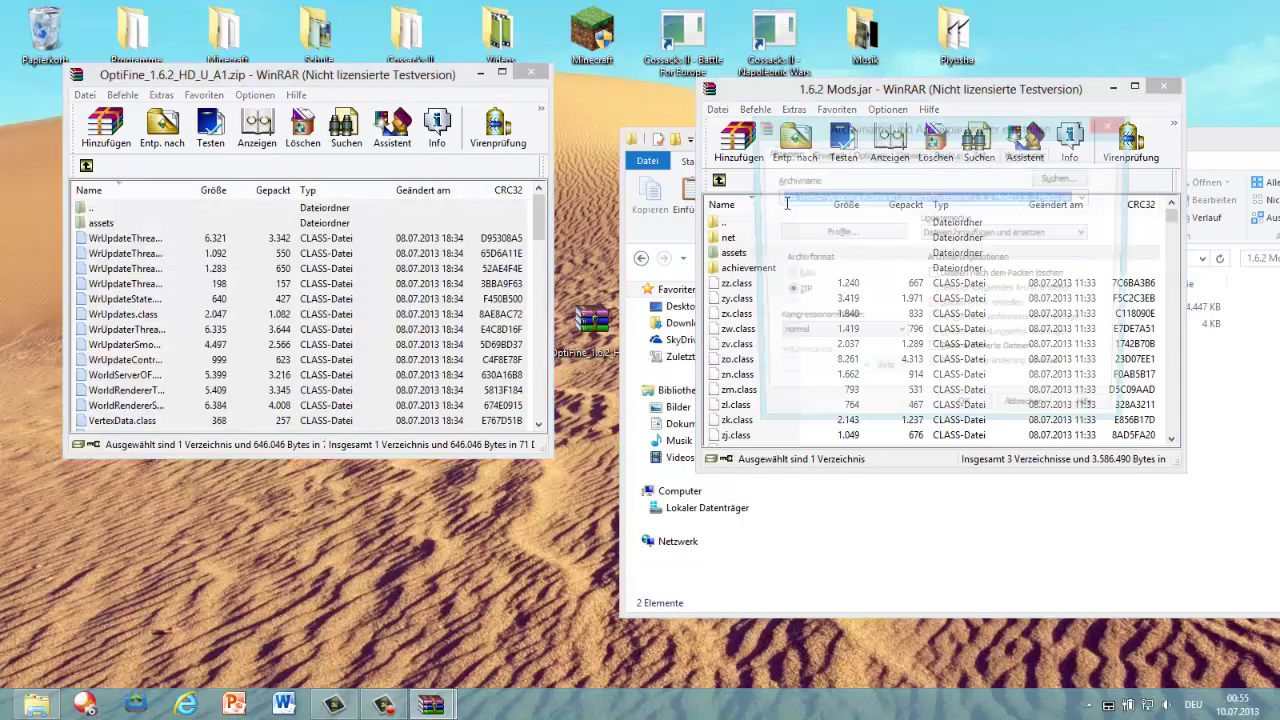
pyautogui.click(988, 414)
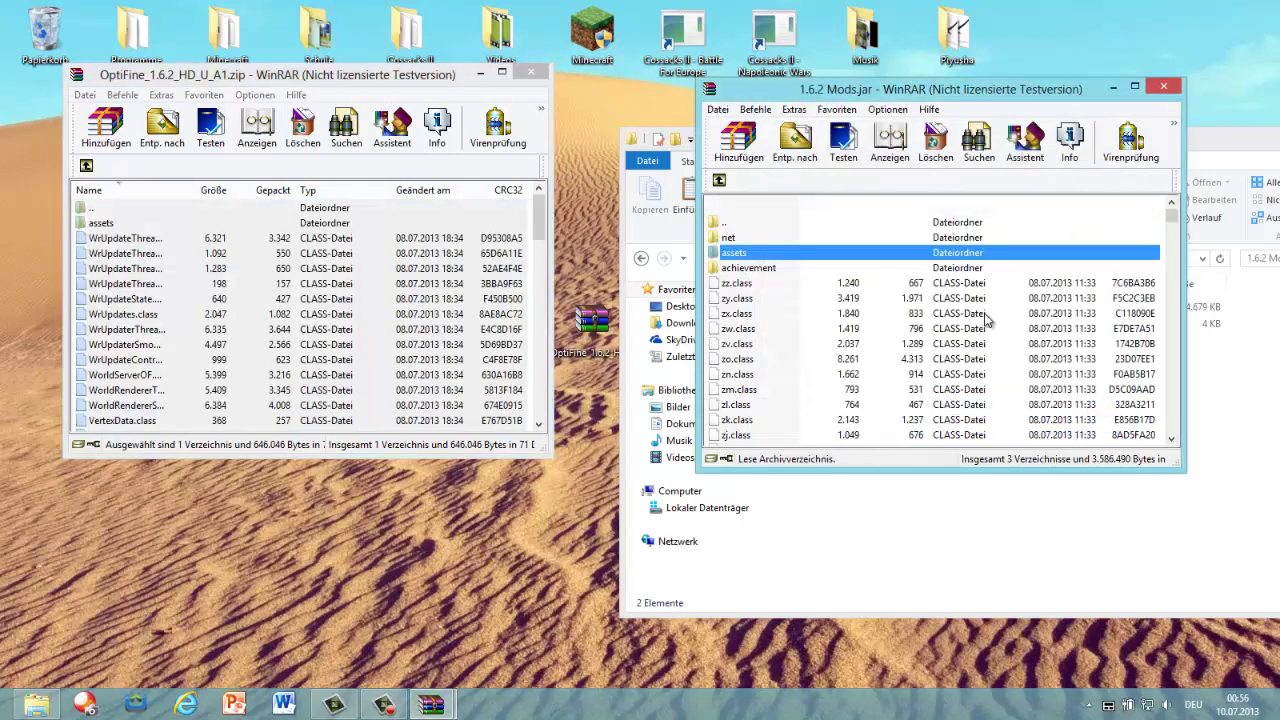
# Close both WinRAR archives, move the 1.6.2 Mods folder window back over the desktop and close it.
pyautogui.click(1163, 87)
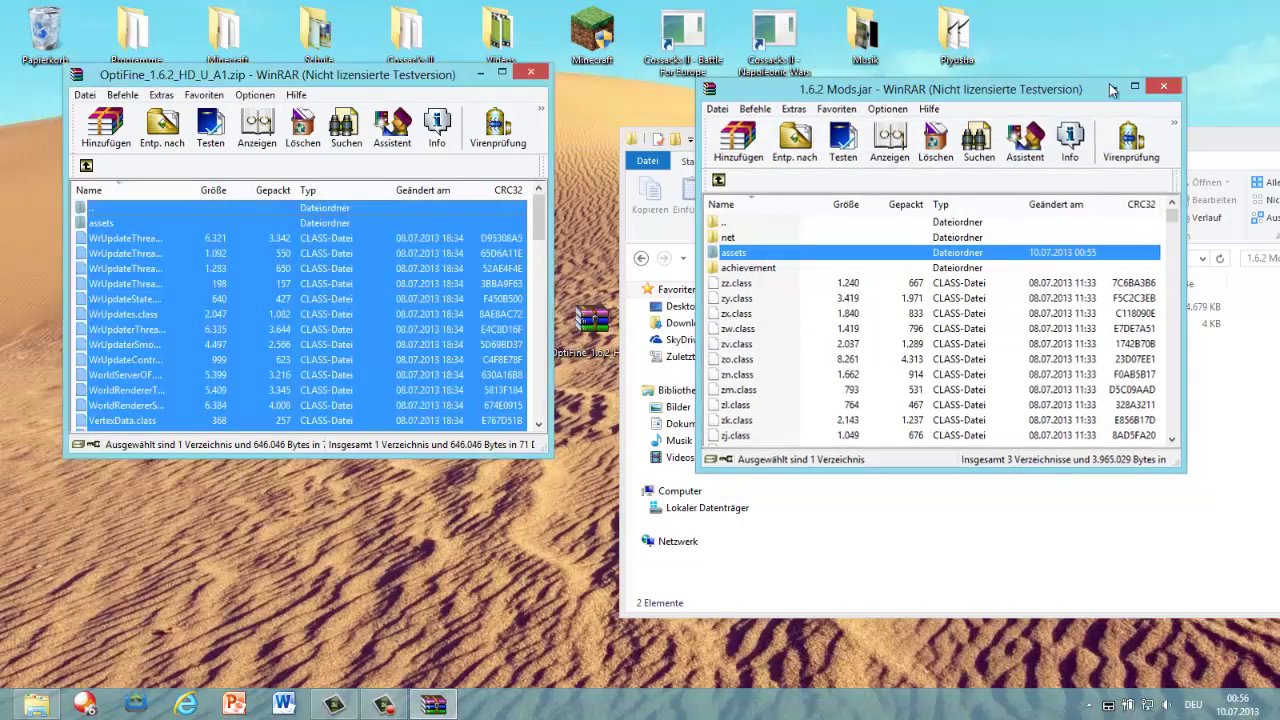
pyautogui.hotkey('alt', 'F4')
pyautogui.moveTo(1105, 145); pyautogui.dragTo(872, 145)
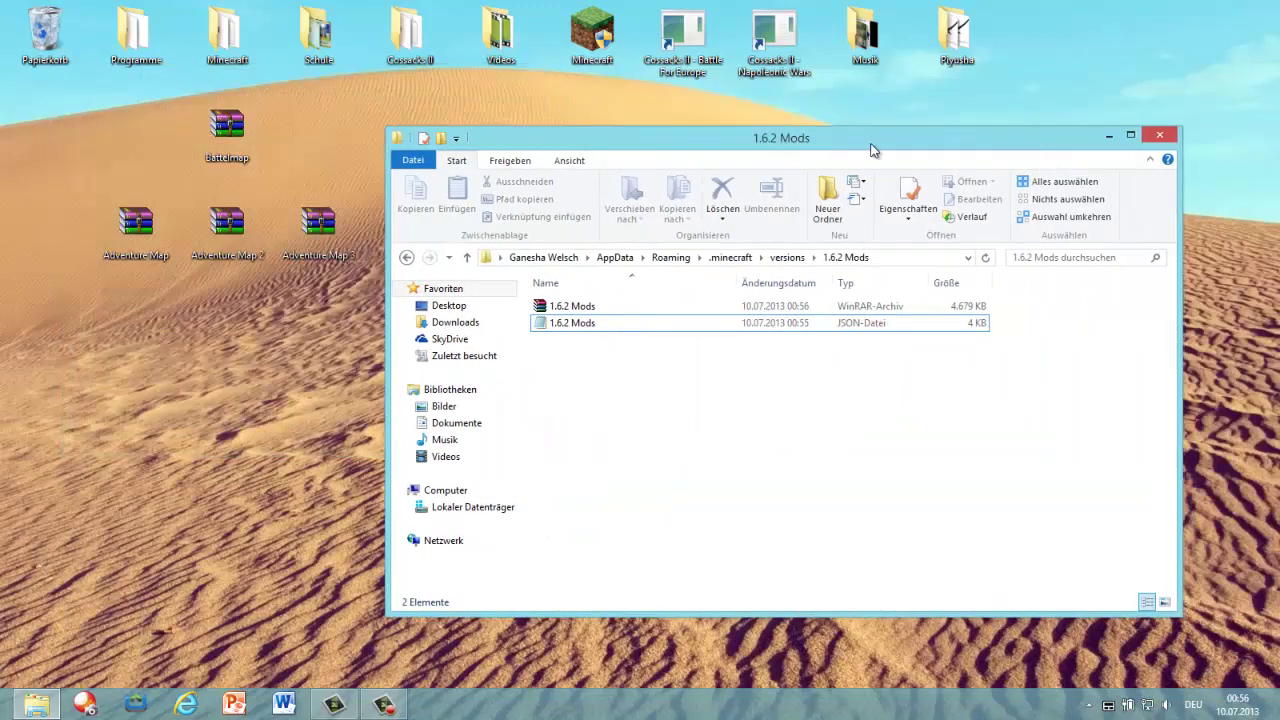
pyautogui.click(1168, 140)
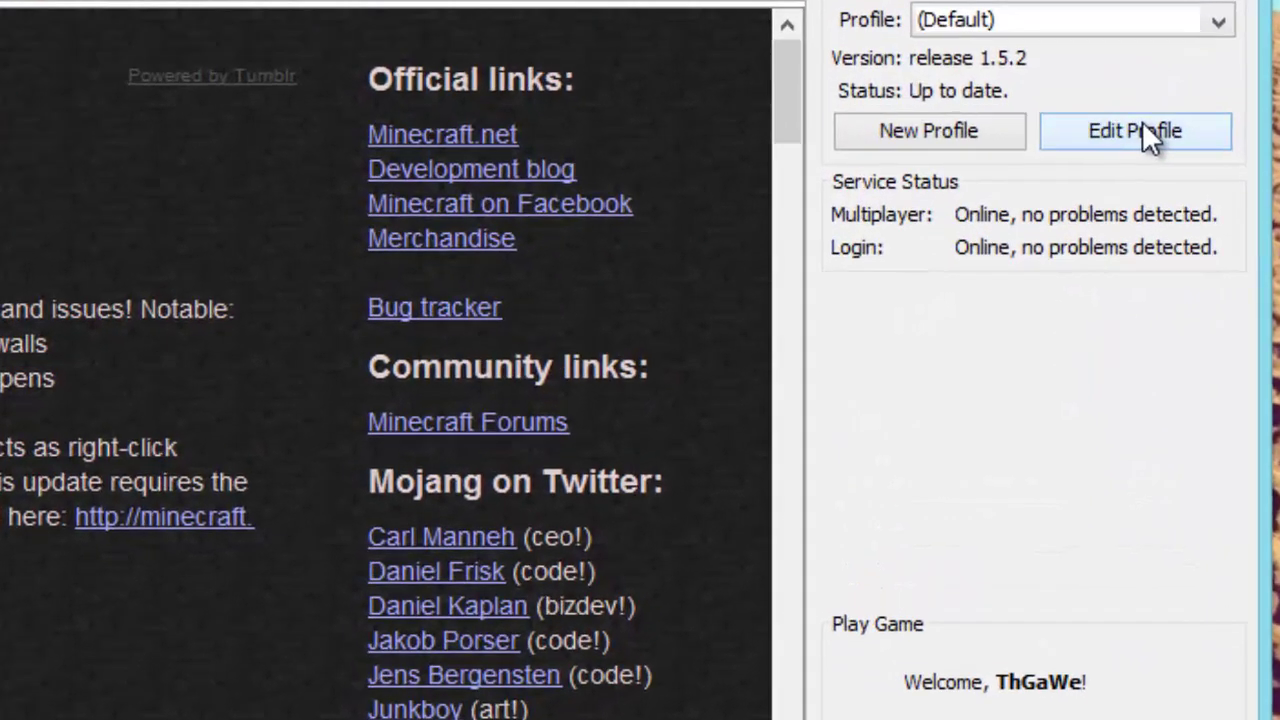
# In the Minecraft Launcher, save the (Default) profile with version "release 1.6.2 Mods" and start the game.
pyautogui.click(1142, 131)
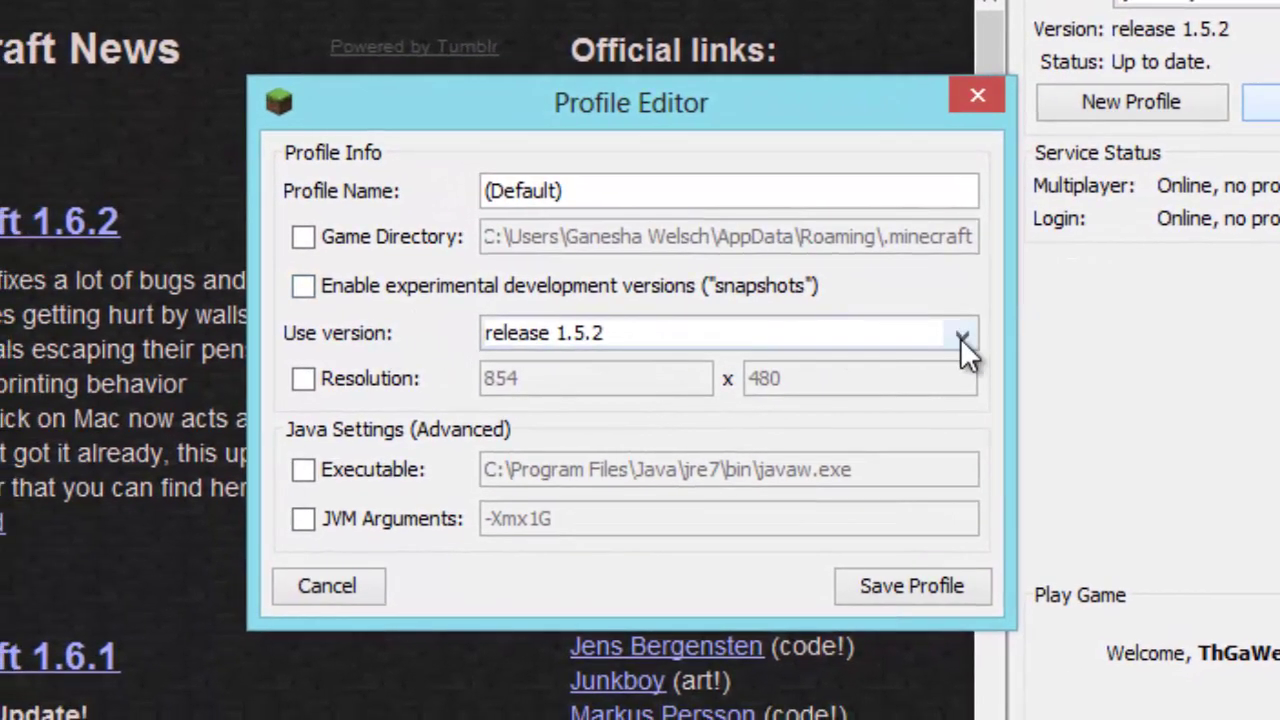
pyautogui.click(960, 337)
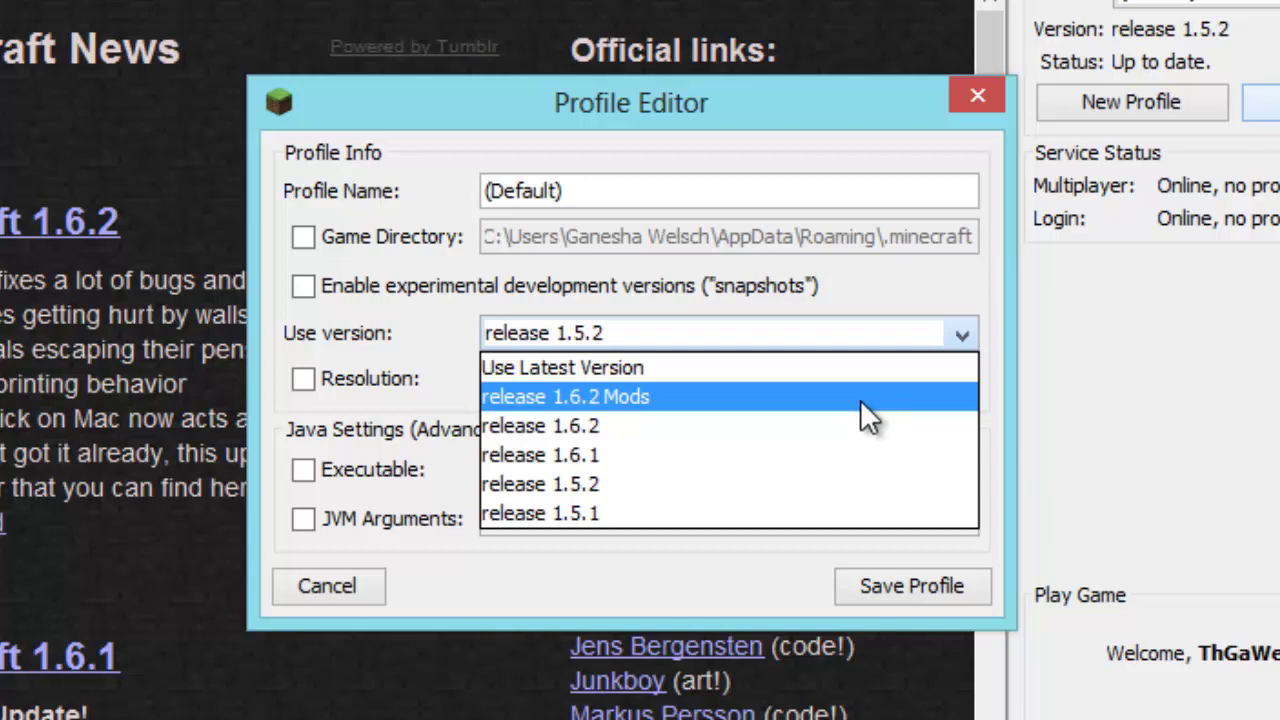
pyautogui.click(833, 403)
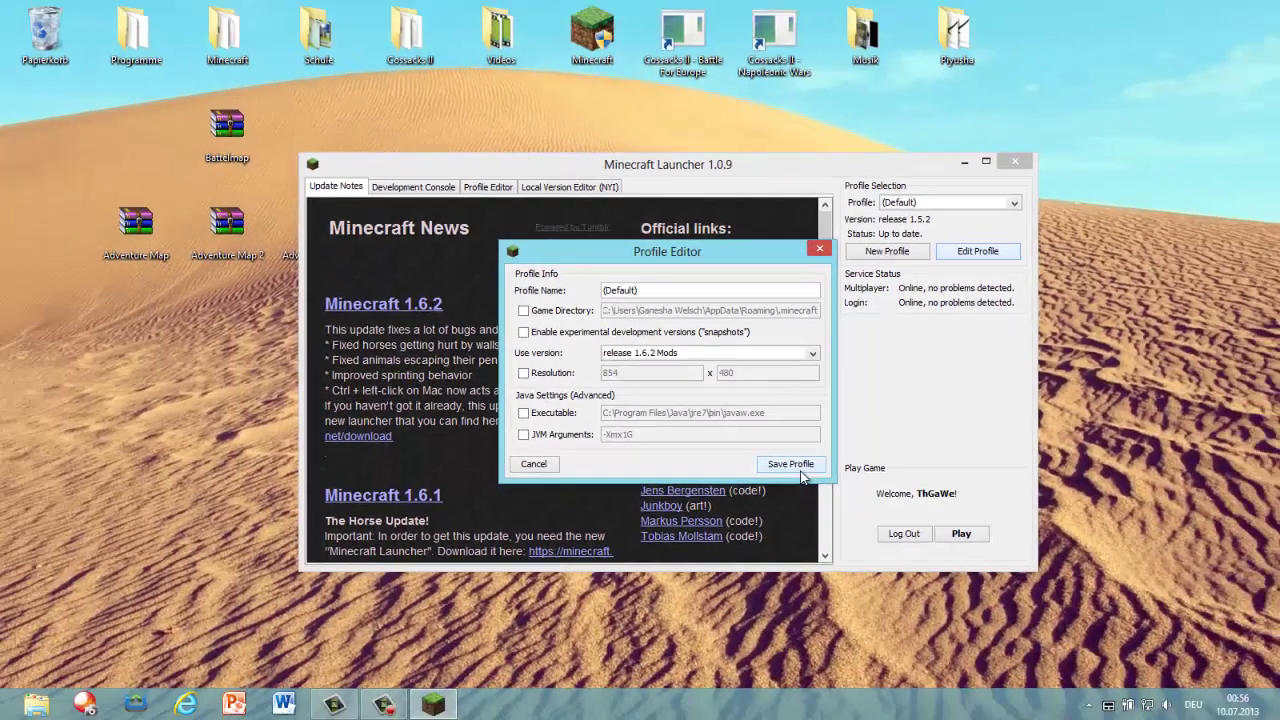
pyautogui.click(895, 569)
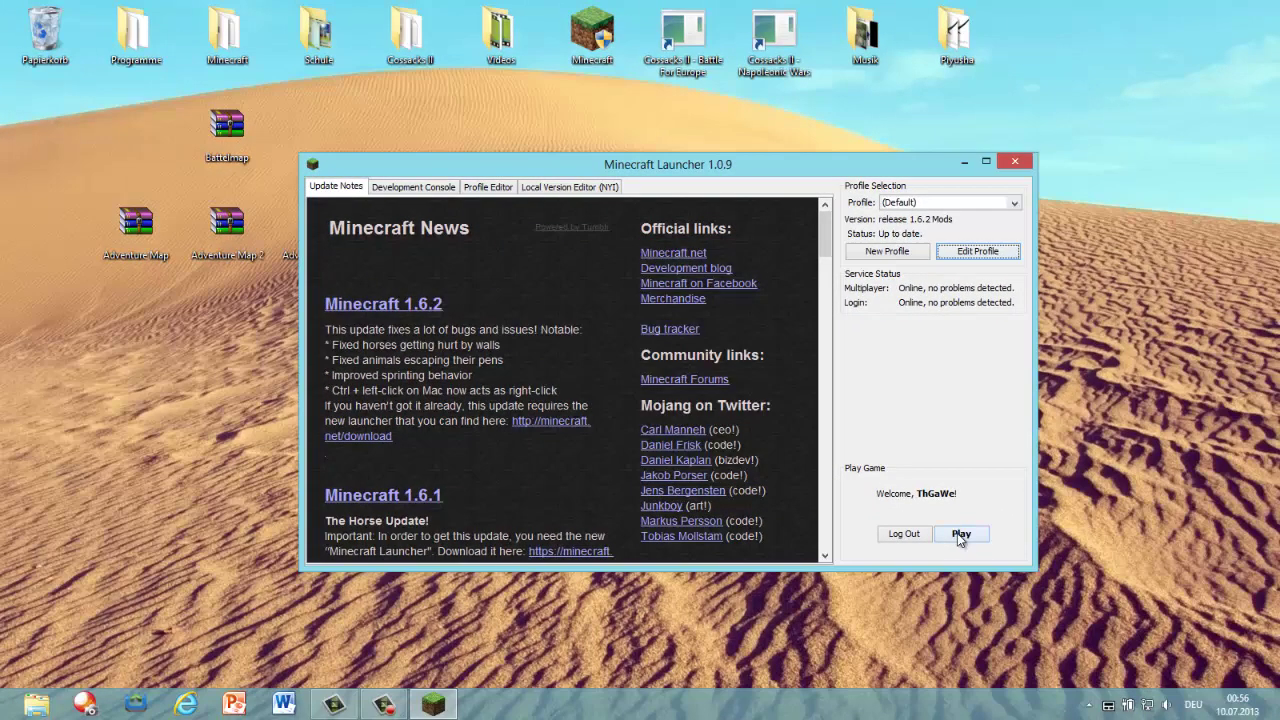
pyautogui.click(960, 535)
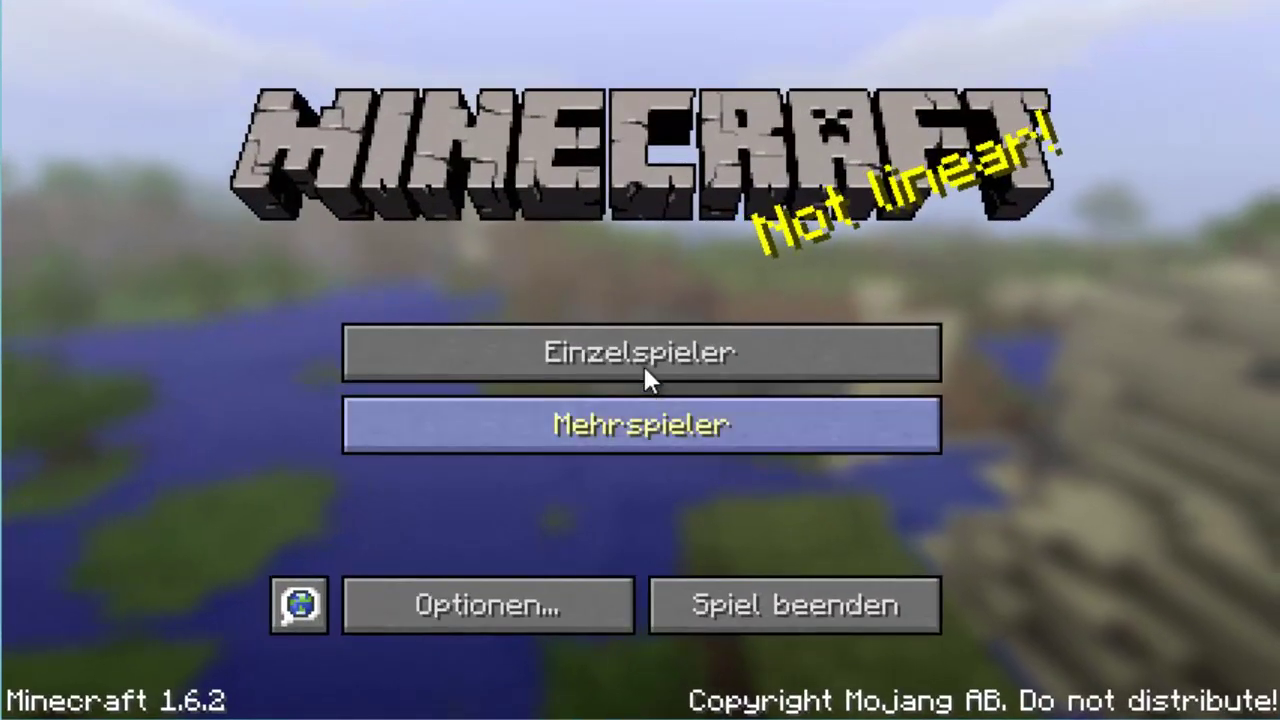
# Check the OptiFine entries in Minecraft's graphics settings (Grafikeinstellungen), then return to the options.
pyautogui.click(642, 363)
pyautogui.click(995, 665)
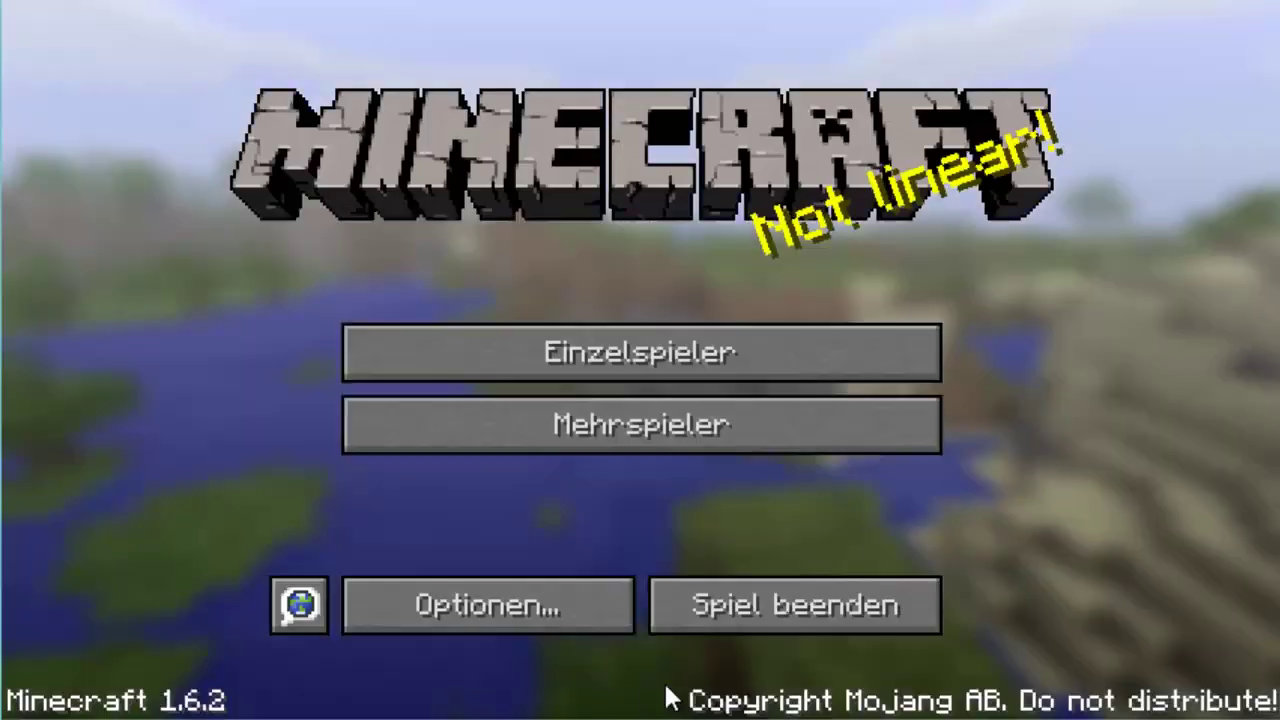
pyautogui.click(446, 603)
pyautogui.click(480, 436)
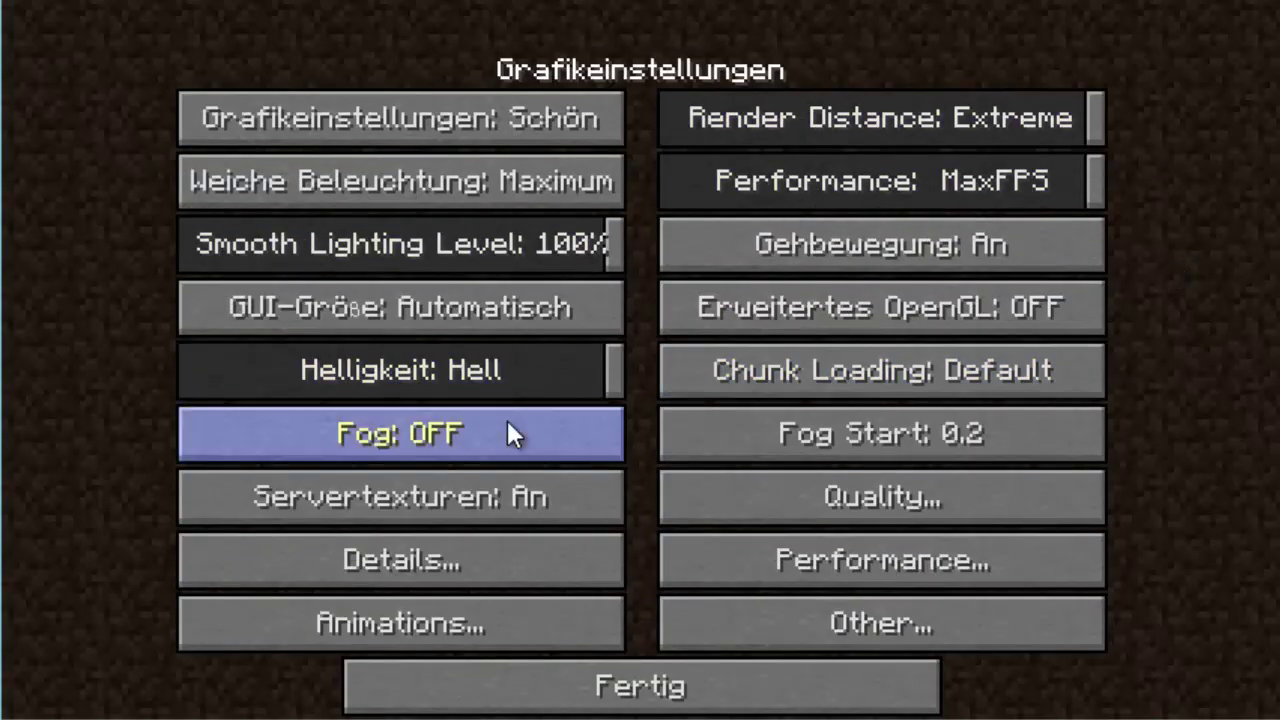
pyautogui.click(640, 700)
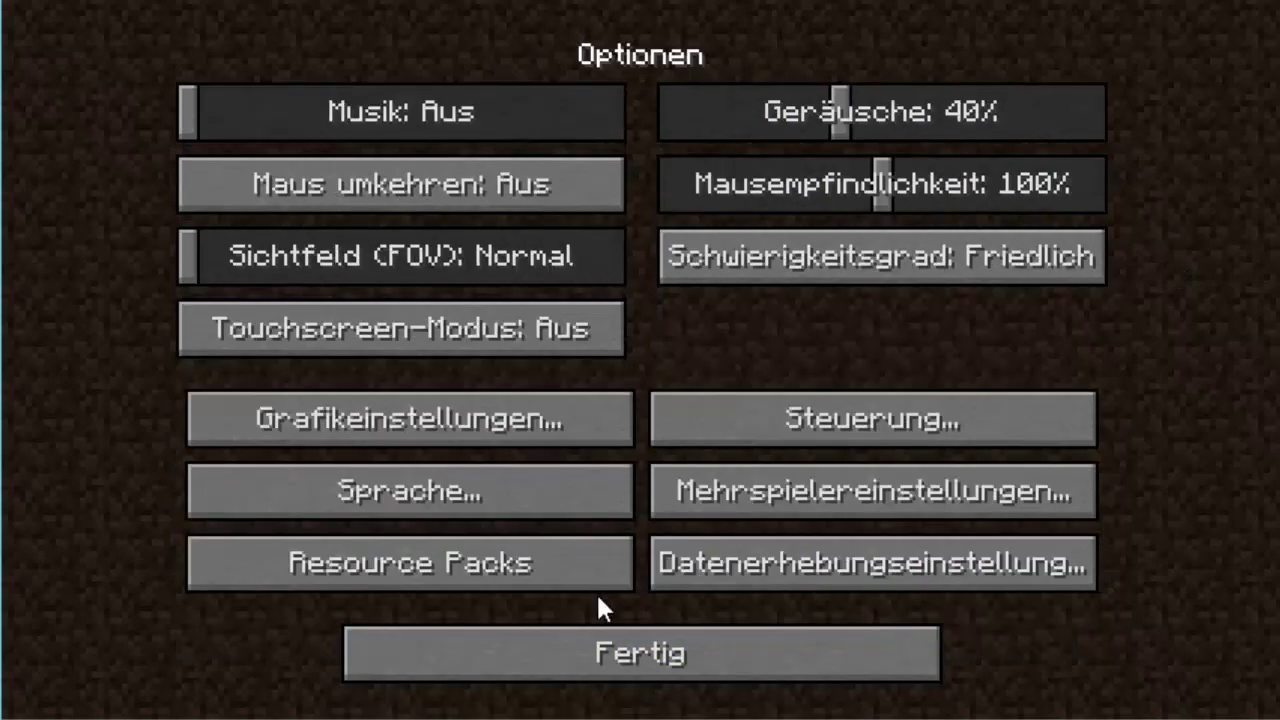
# Check the Zoom key assignment in the controls settings (Steuerung), then leave the options.
pyautogui.click(765, 425)
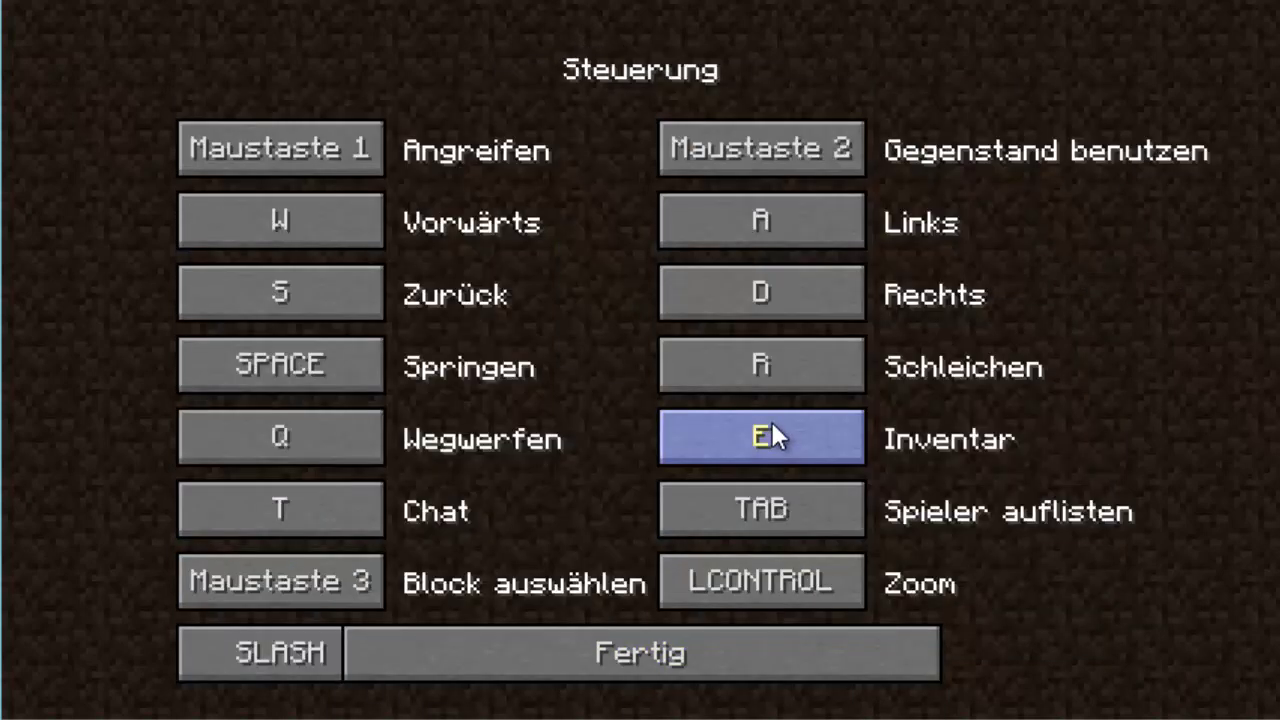
pyautogui.click(808, 597)
pyautogui.press('shift')
pyautogui.click(801, 645)
pyautogui.click(800, 645)
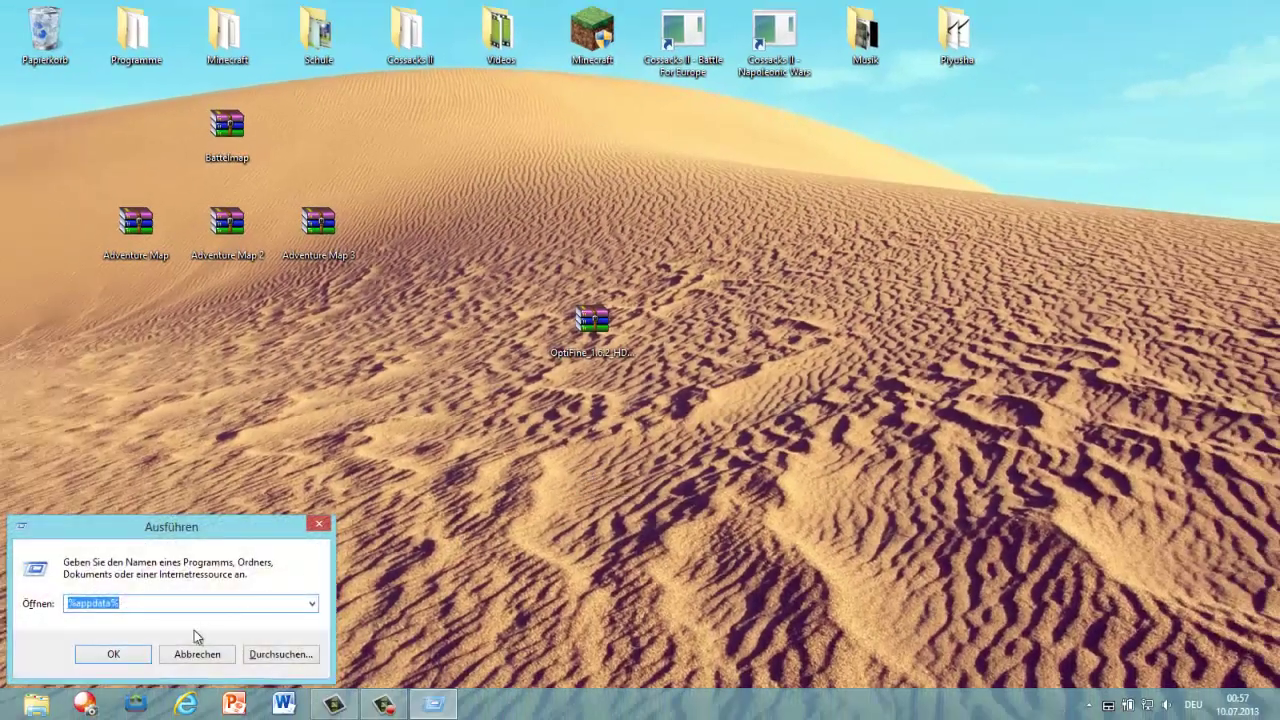
# Open the %appdata% folder and go to .minecraft\versions\1.6.2 Mods.
pyautogui.click(123, 661)
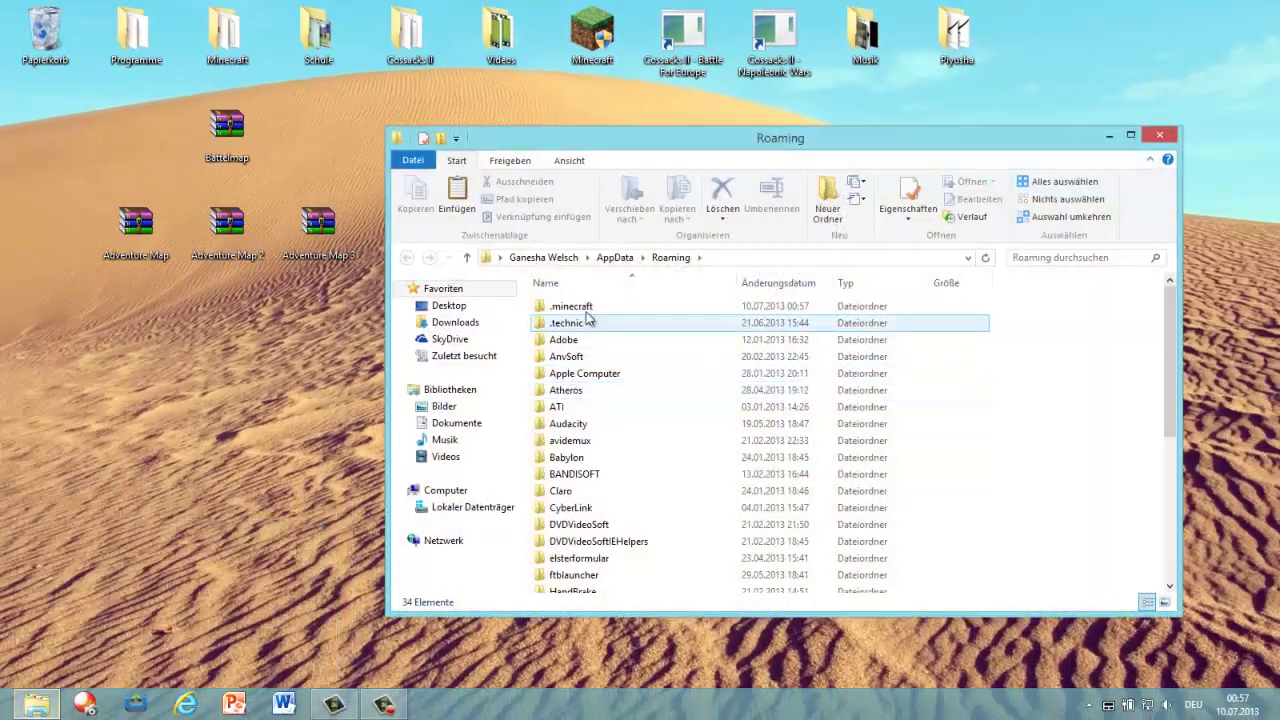
pyautogui.doubleClick(578, 306)
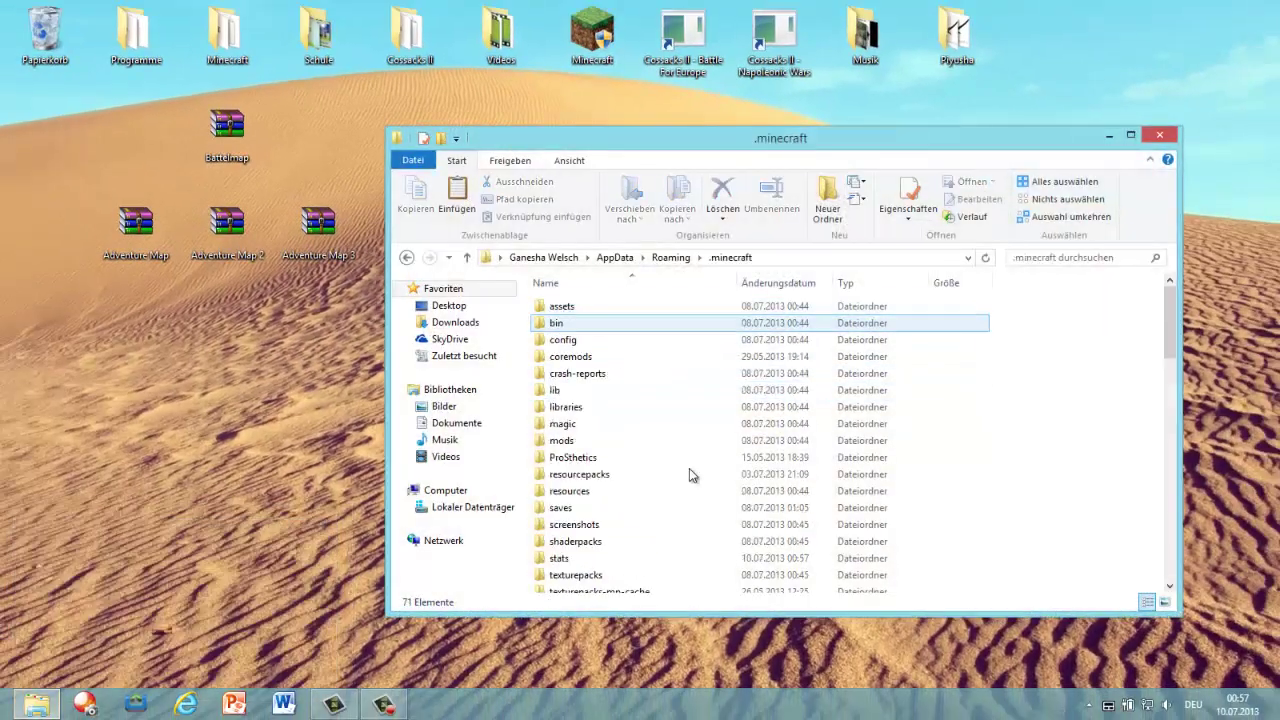
pyautogui.scroll(-1, 624, 575)
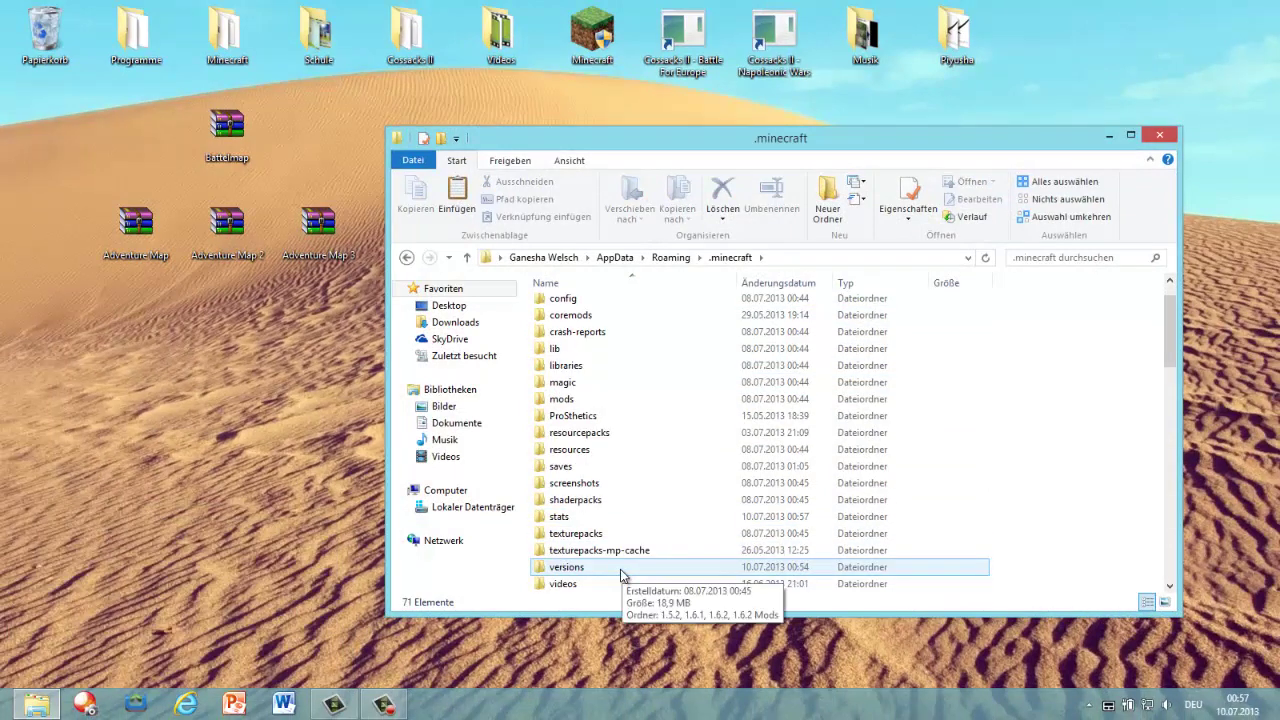
pyautogui.doubleClick(620, 569)
pyautogui.doubleClick(588, 358)
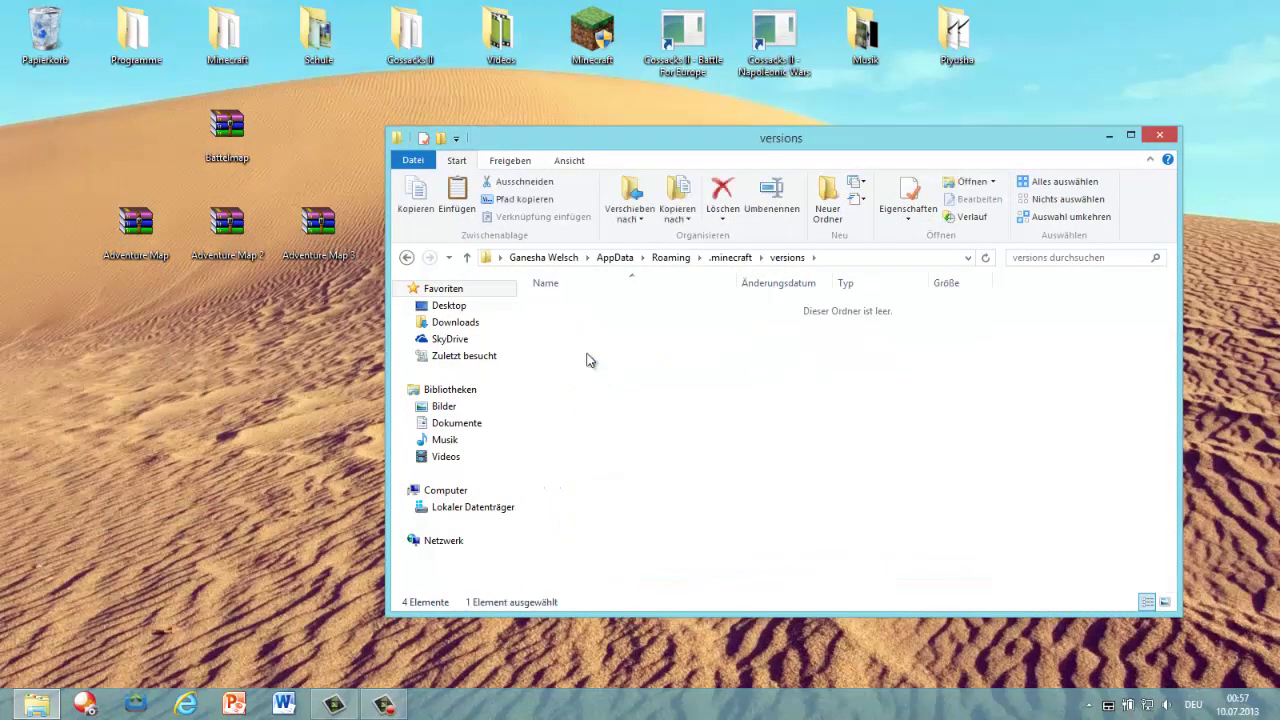
# Review the contents of the 1.6.2 Mods archive, dismissing the licence reminder, then close the archive and folder windows.
pyautogui.doubleClick(588, 309)
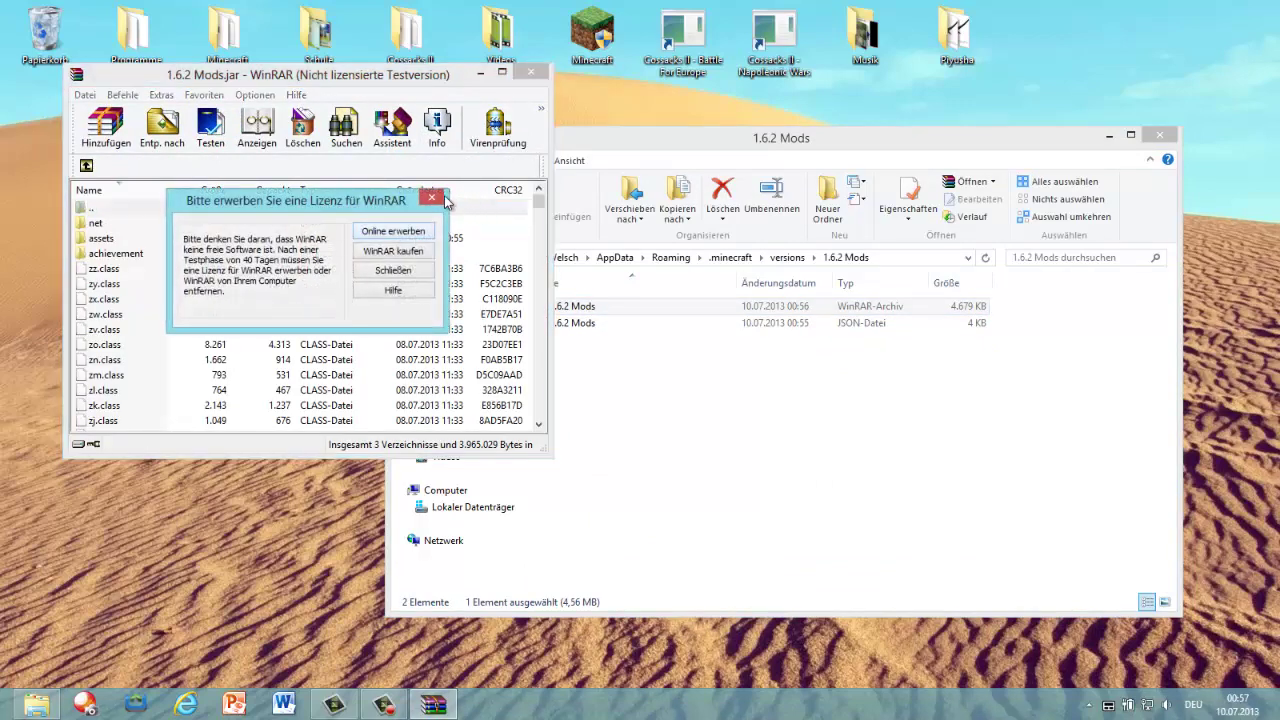
pyautogui.click(434, 197)
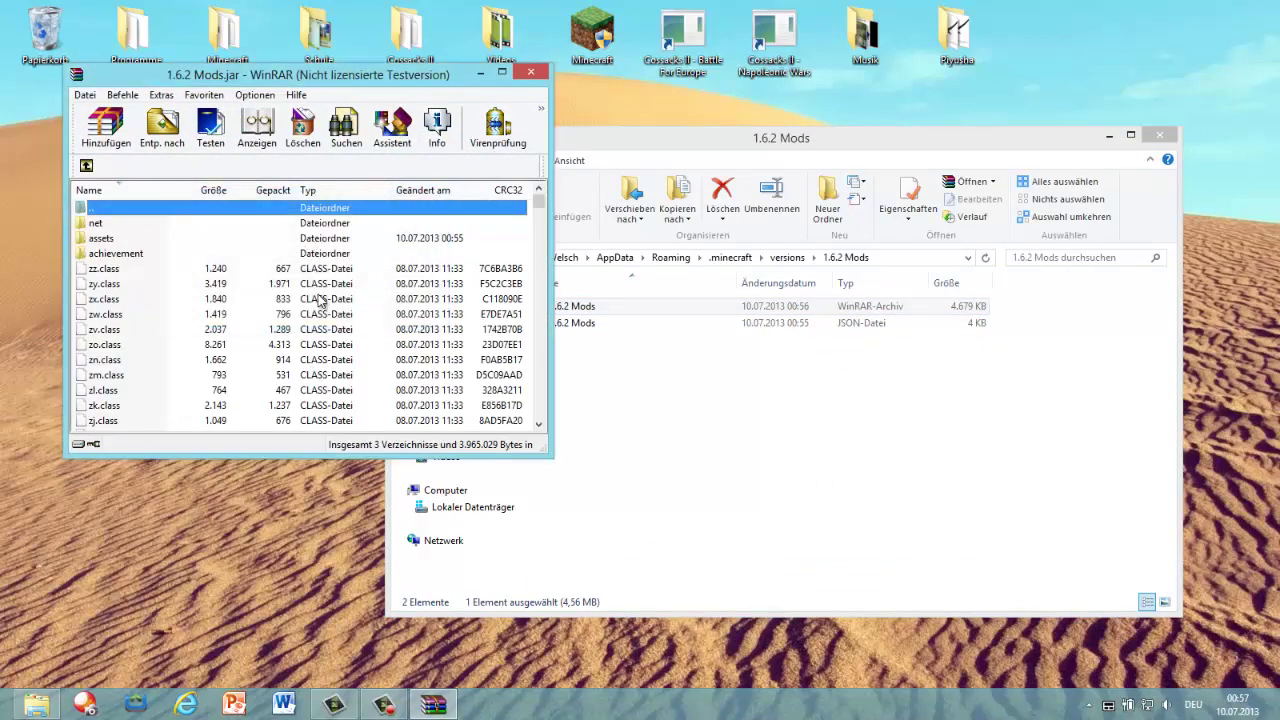
pyautogui.click(530, 72)
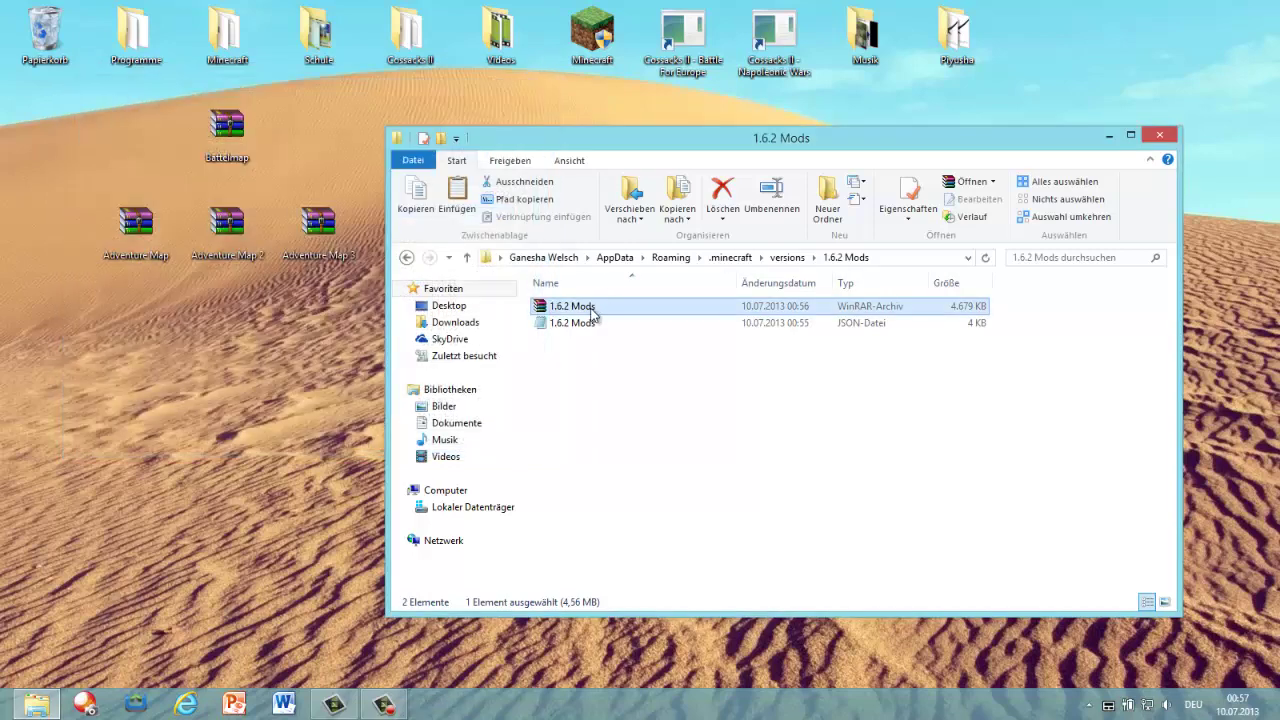
pyautogui.click(593, 392)
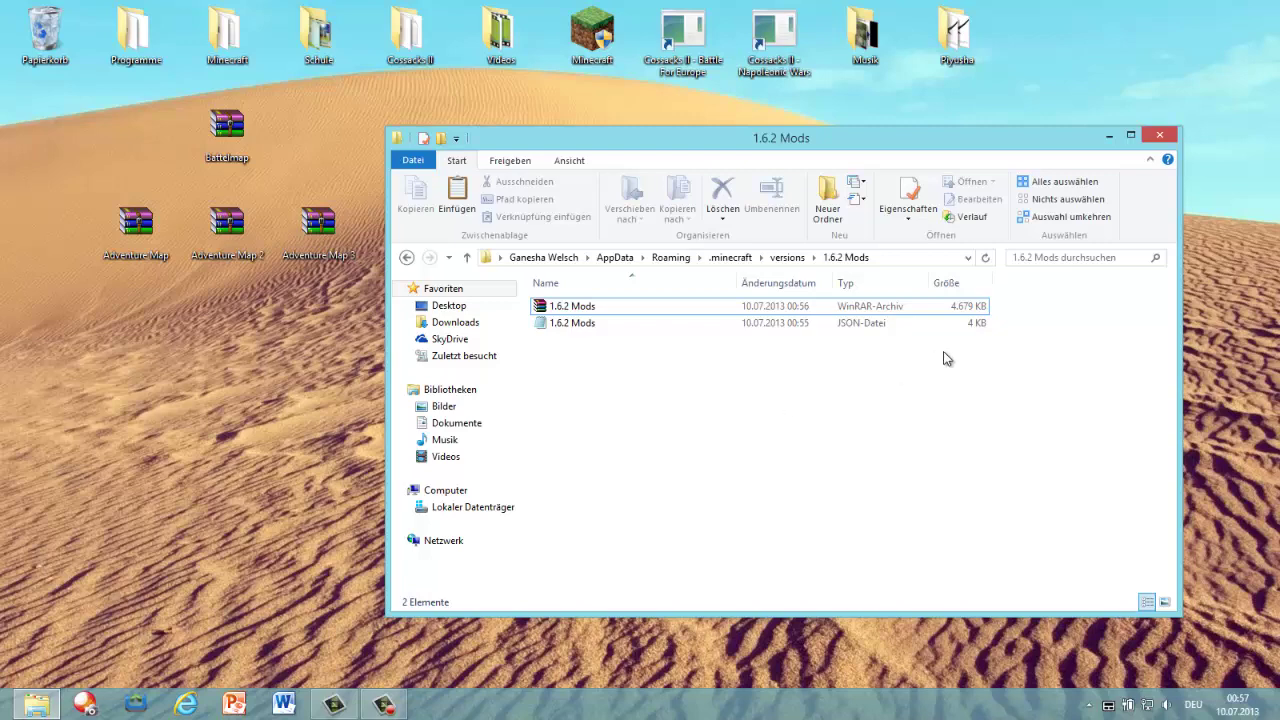
pyautogui.click(1159, 135)
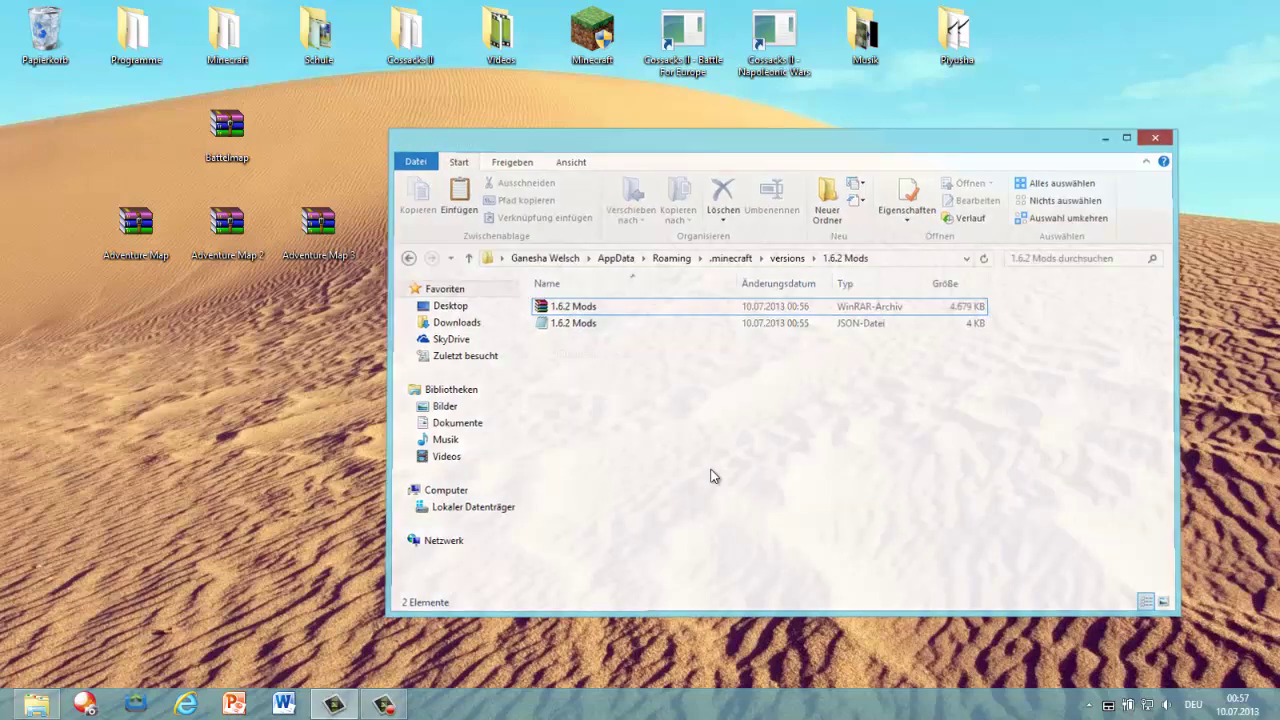